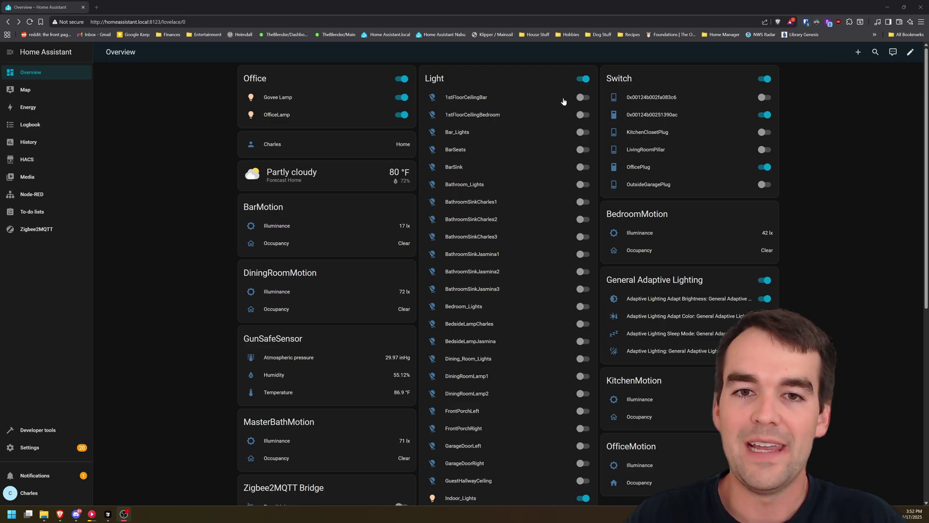
# Switch the Bar_Lights light on and then back off.
pyautogui.click(583, 132)
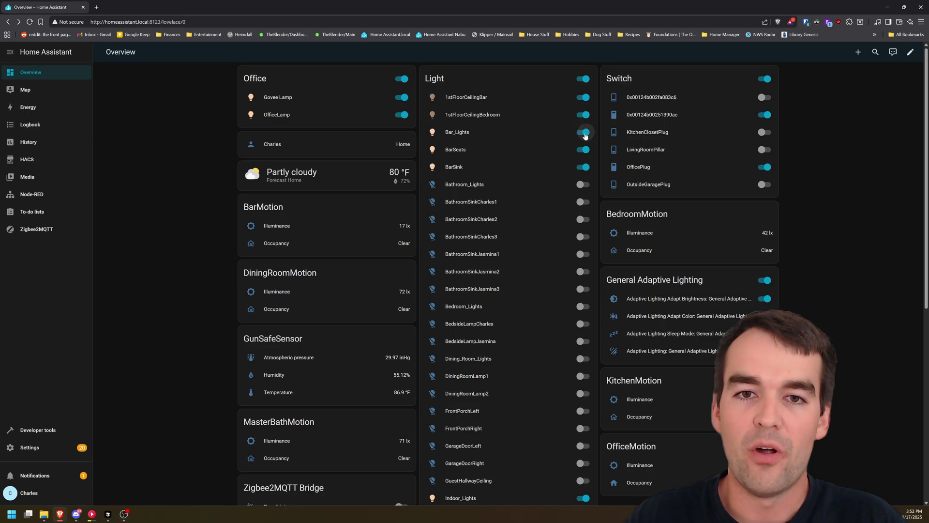
pyautogui.click(584, 133)
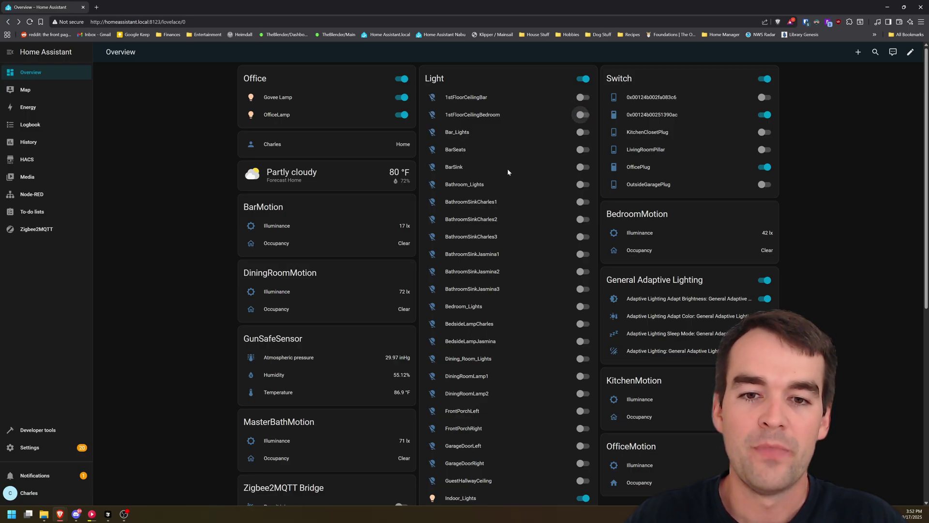
pyautogui.scroll(-7, 521, 193)
pyautogui.scroll(7, 514, 309)
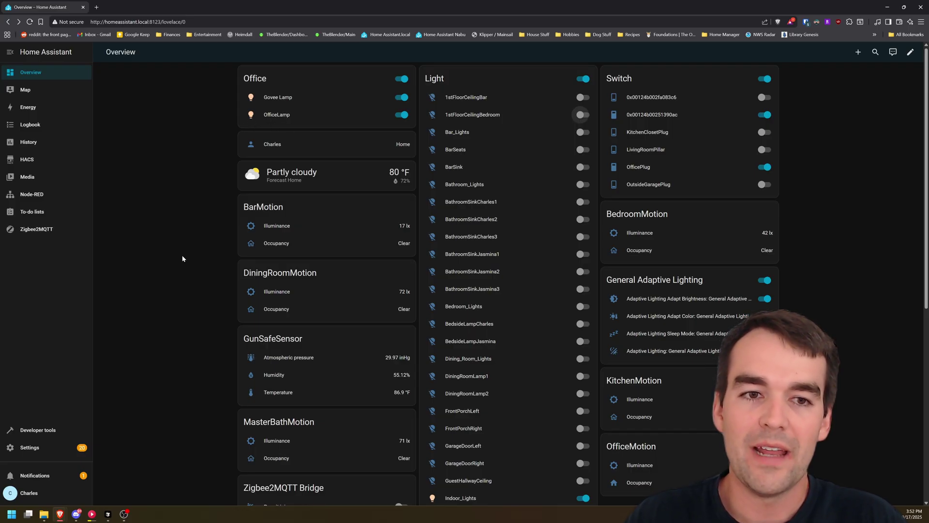
# Start a new Light group helper from Settings > Helpers.
pyautogui.click(44, 448)
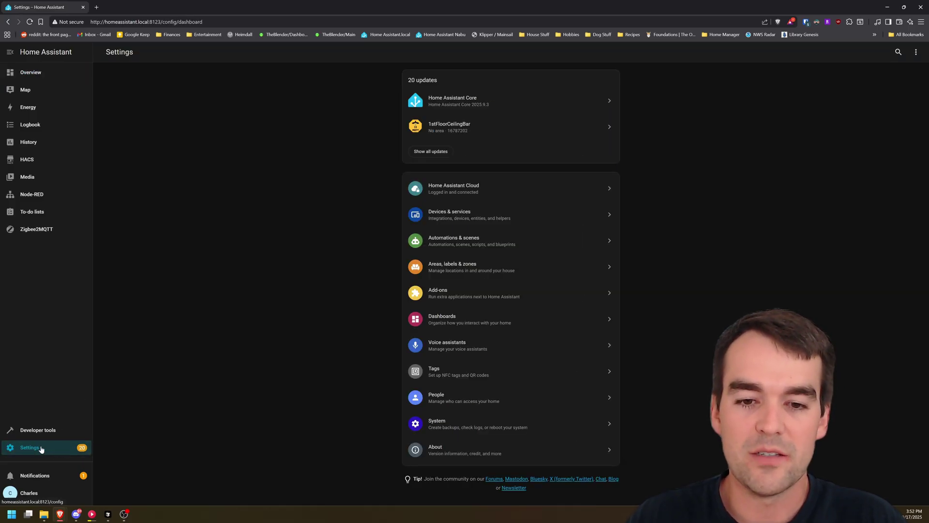
pyautogui.click(473, 227)
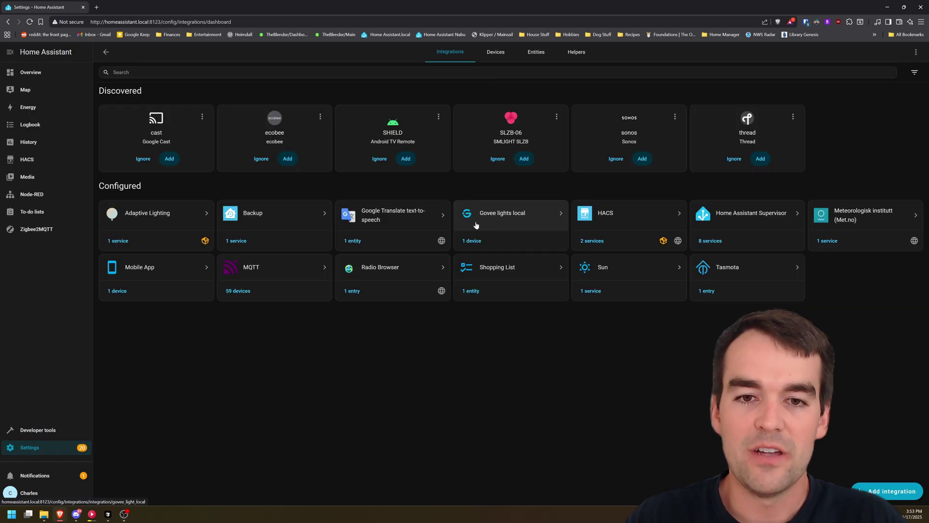
pyautogui.click(587, 55)
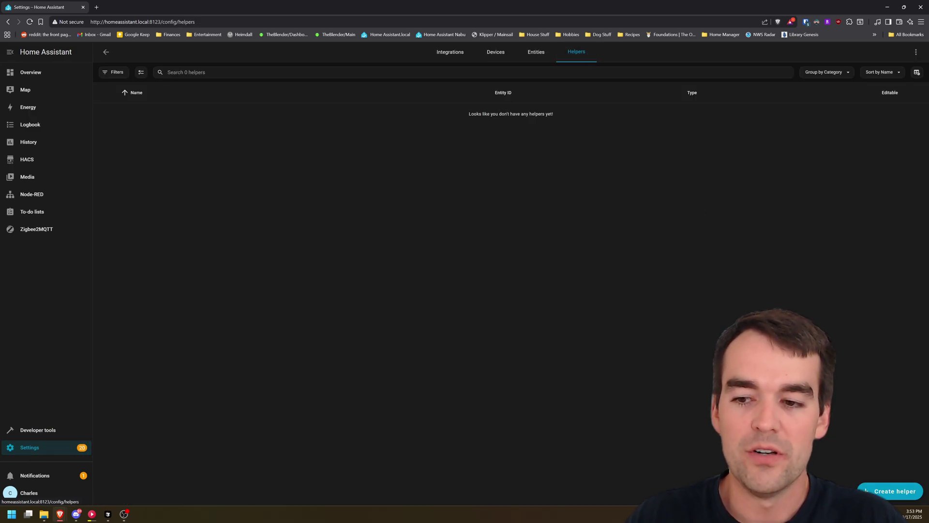
pyautogui.click(891, 491)
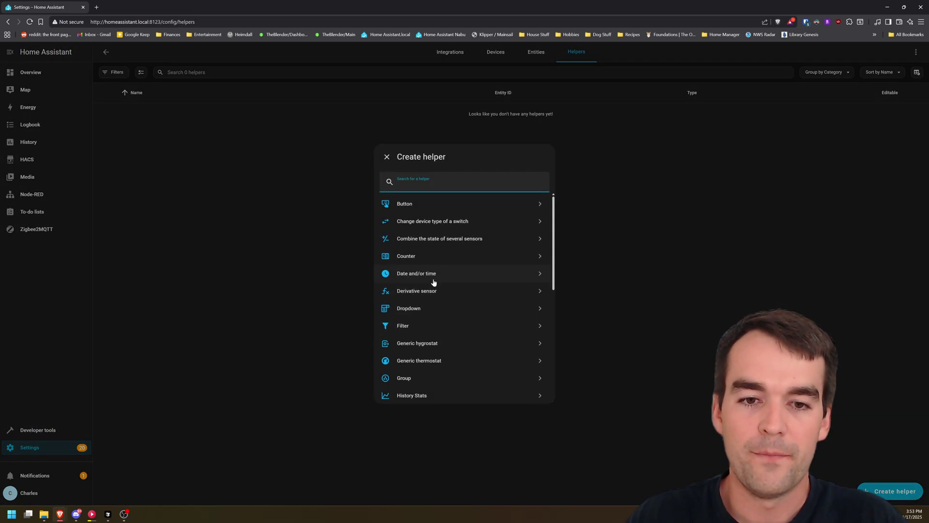
pyautogui.click(417, 377)
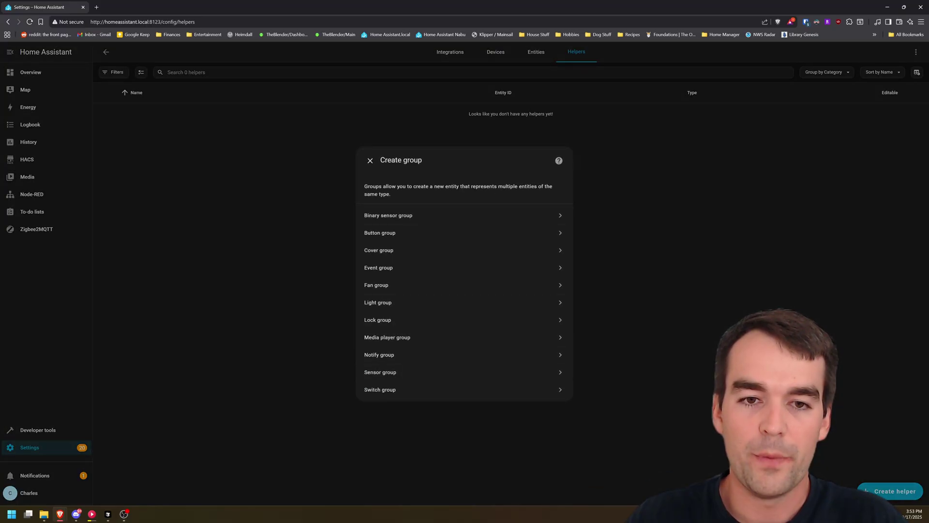
pyautogui.click(398, 304)
# Name the group OfficeLightGroup, add OfficeLamp and Govee Lamp as members, and submit.
pyautogui.click(412, 213)
pyautogui.write('Office')
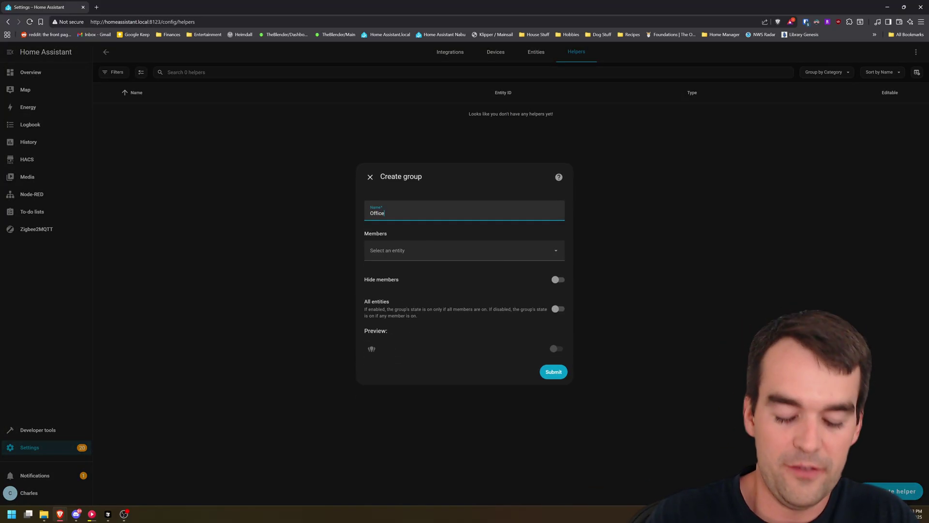
pyautogui.write('LightGroup')
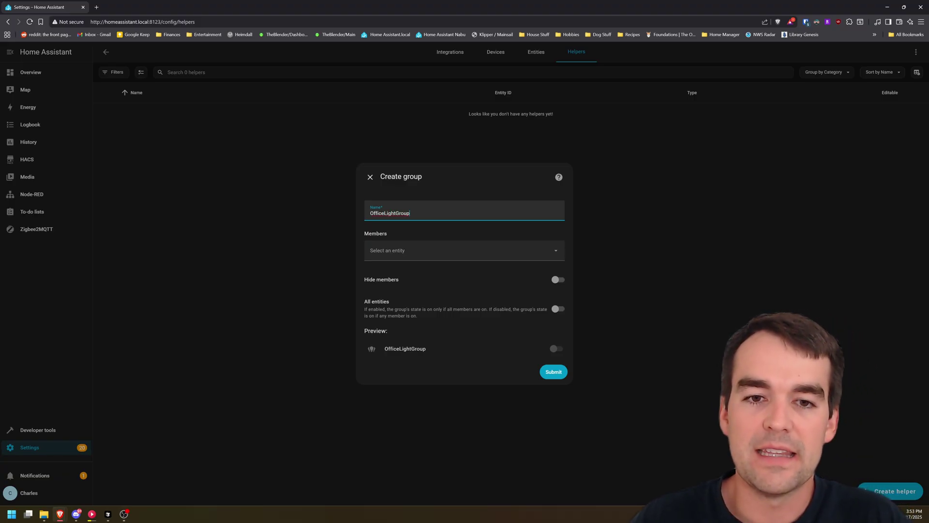
pyautogui.press('Right')
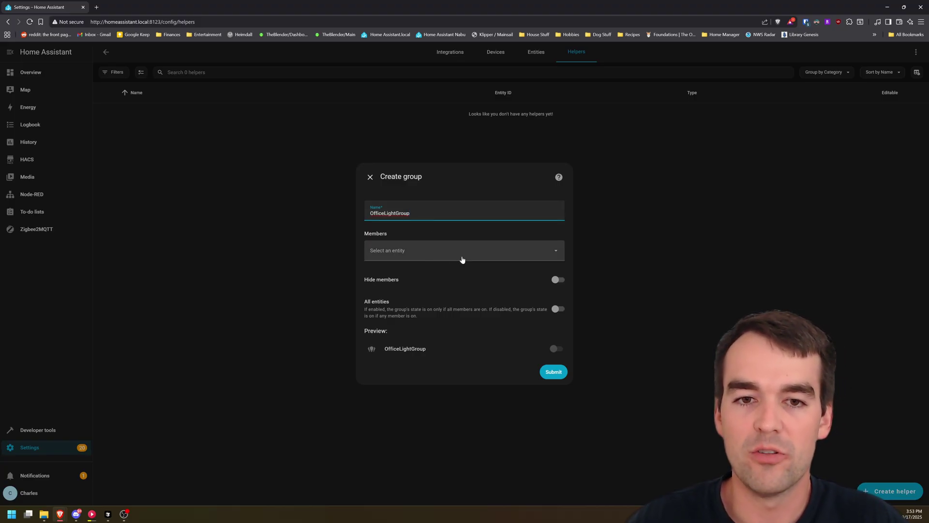
pyautogui.click(434, 257)
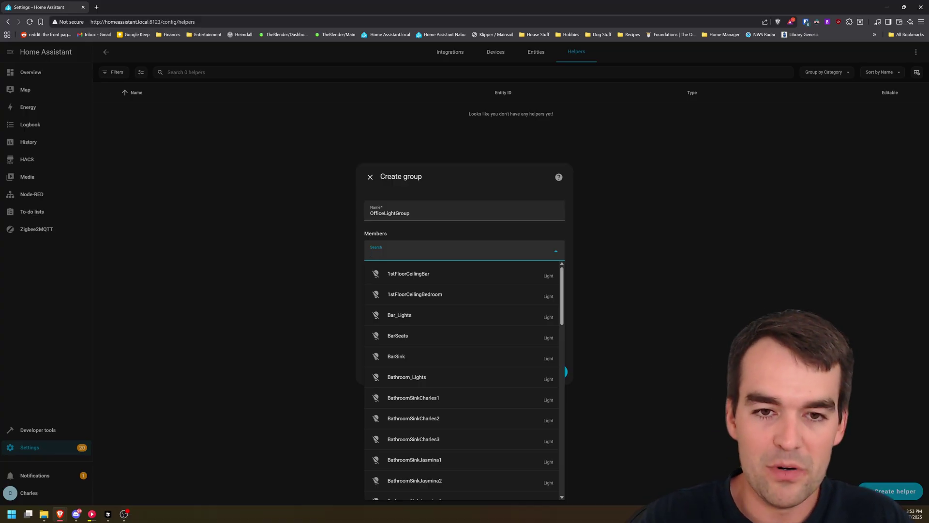
pyautogui.write('Off')
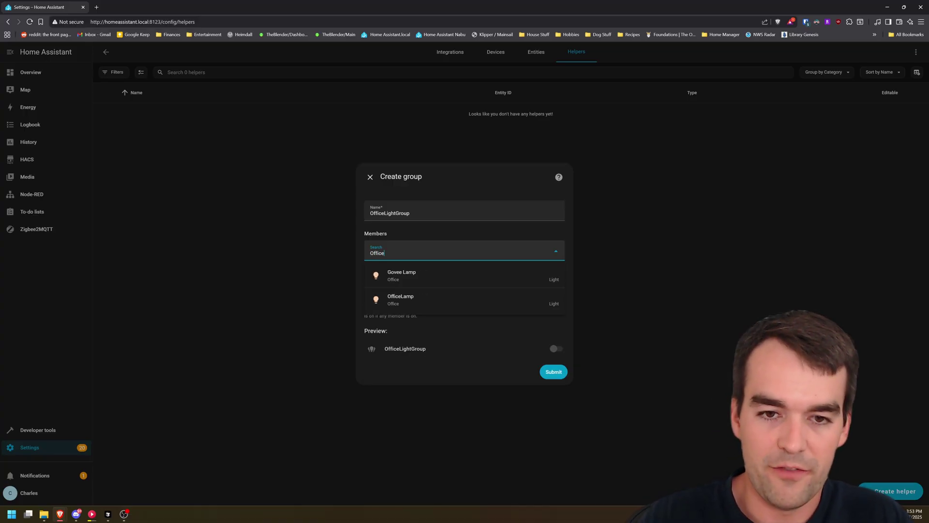
pyautogui.write('ice')
pyautogui.click(417, 300)
pyautogui.click(423, 267)
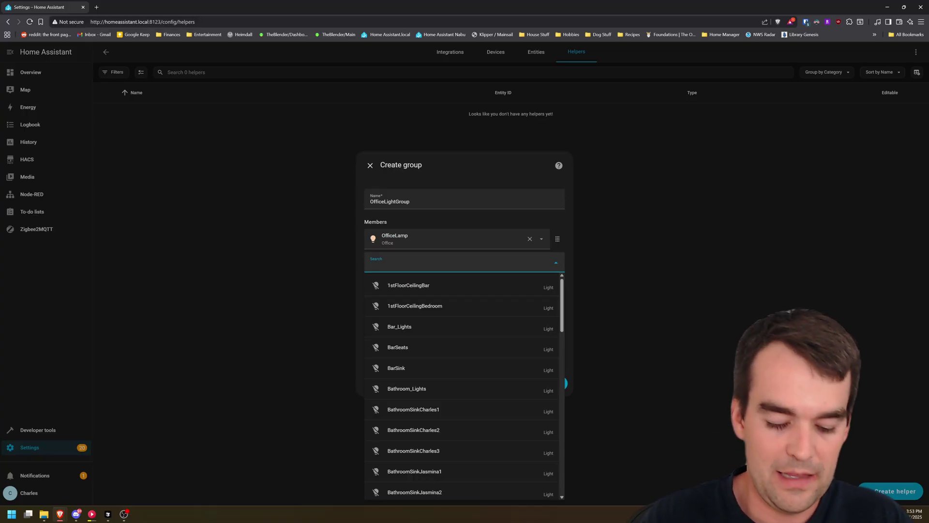
pyautogui.write('Office')
pyautogui.click(408, 288)
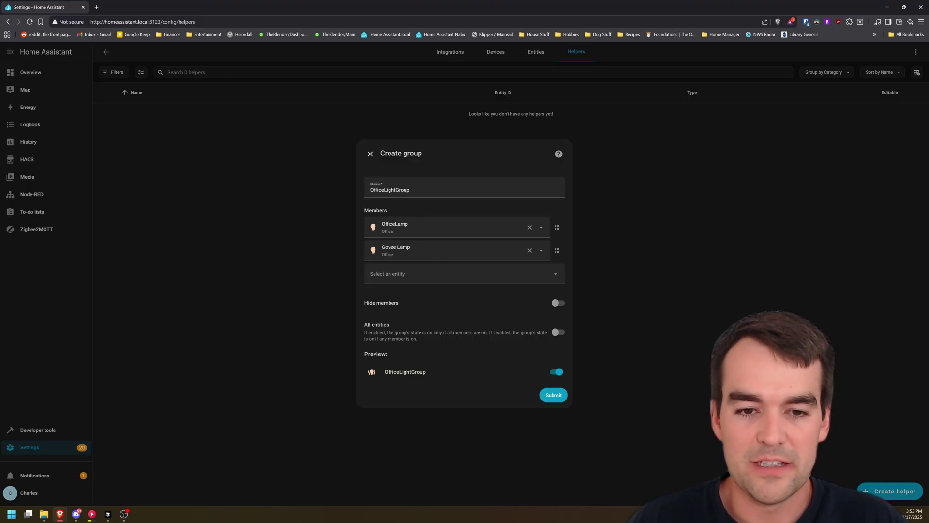
pyautogui.moveTo(380, 376); pyautogui.dragTo(428, 371)
pyautogui.click(553, 395)
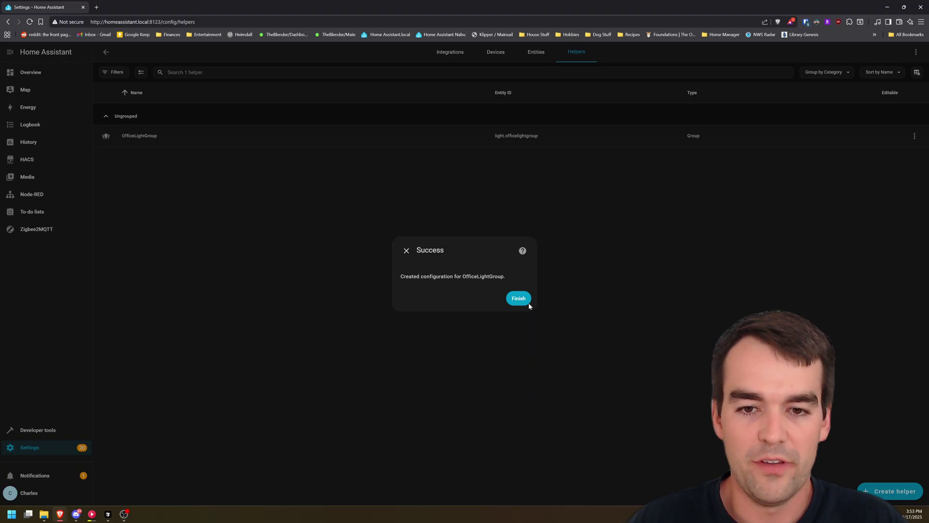
# Test OfficeLightGroup by toggling it off and on twice, then return to Settings.
pyautogui.click(523, 300)
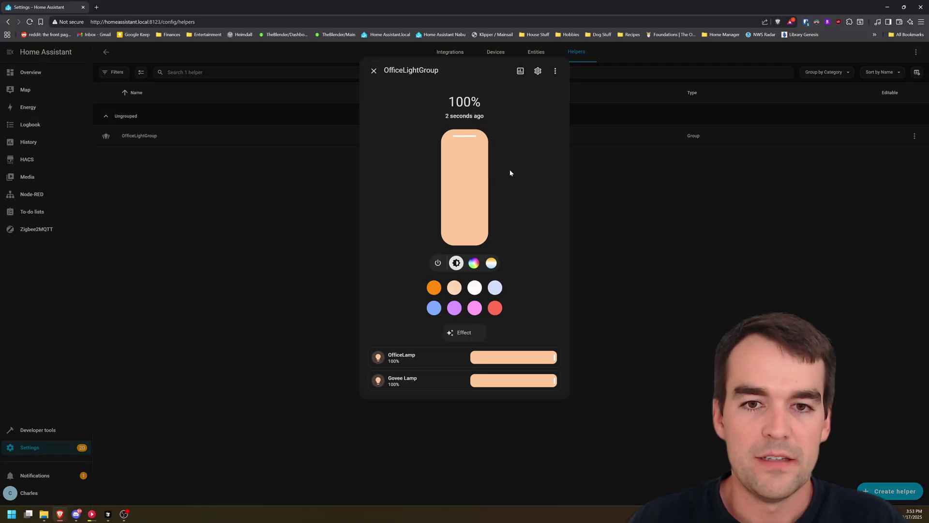
pyautogui.click(439, 264)
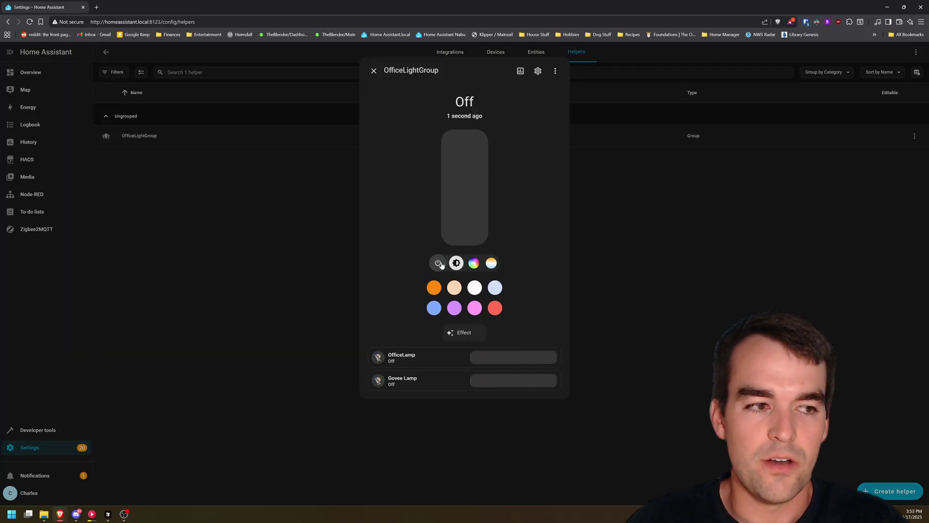
pyautogui.click(440, 264)
pyautogui.click(440, 264)
pyautogui.click(439, 264)
pyautogui.click(373, 71)
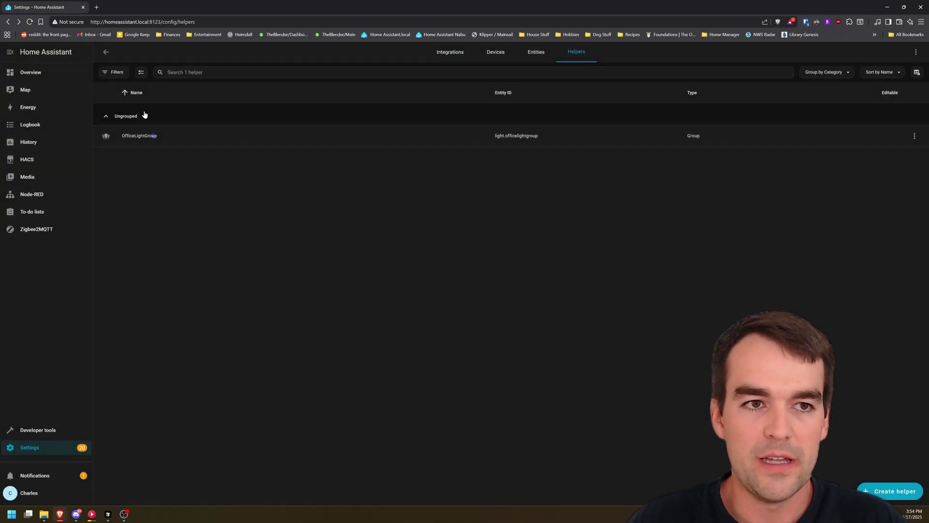
pyautogui.click(106, 52)
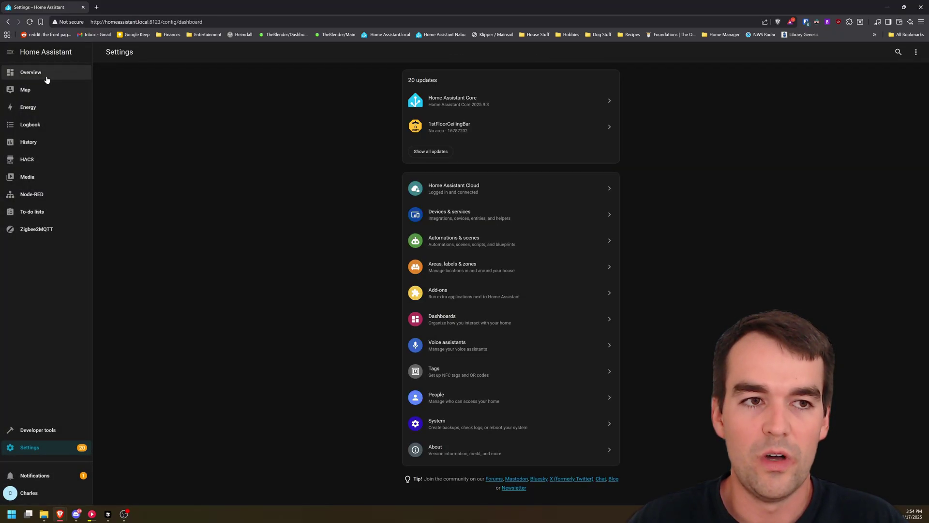
# In Areas, labels & zones, start a new area named Bathroom.
pyautogui.click(46, 79)
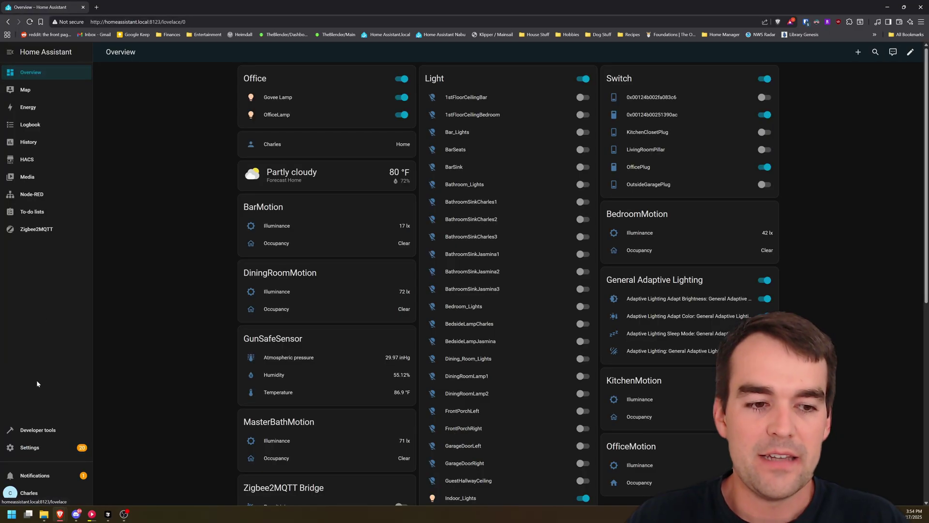
pyautogui.click(57, 445)
pyautogui.click(468, 271)
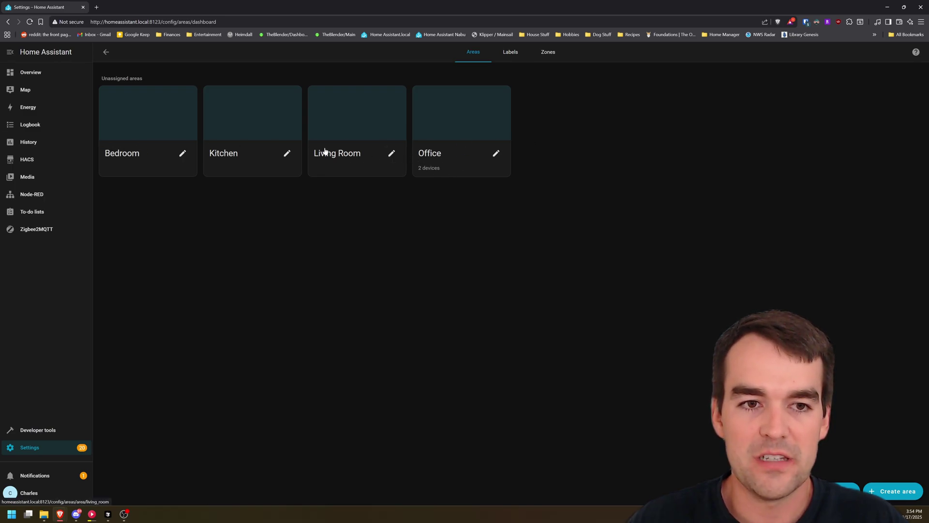
pyautogui.click(908, 497)
pyautogui.write('B')
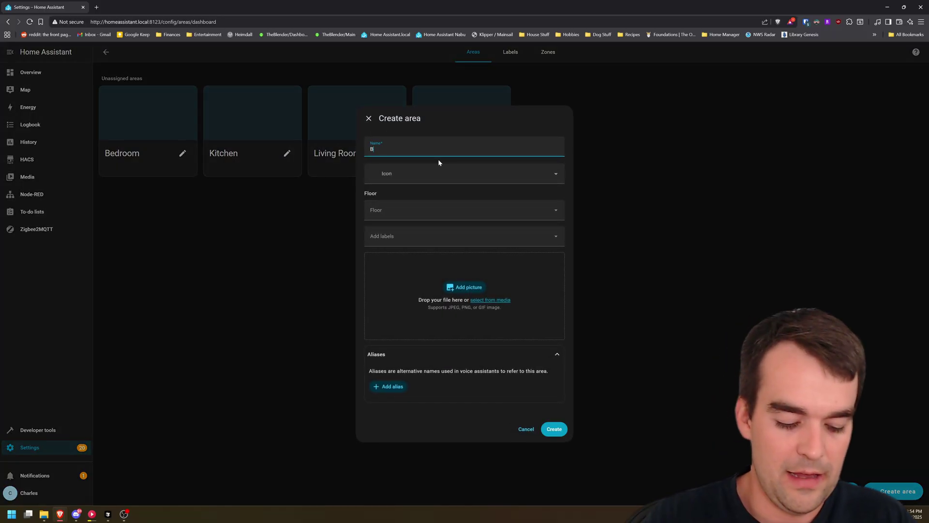
pyautogui.write('athroom')
# Create First Floor at level 1 containing Bedroom, Kitchen and Living Room.
pyautogui.click(554, 429)
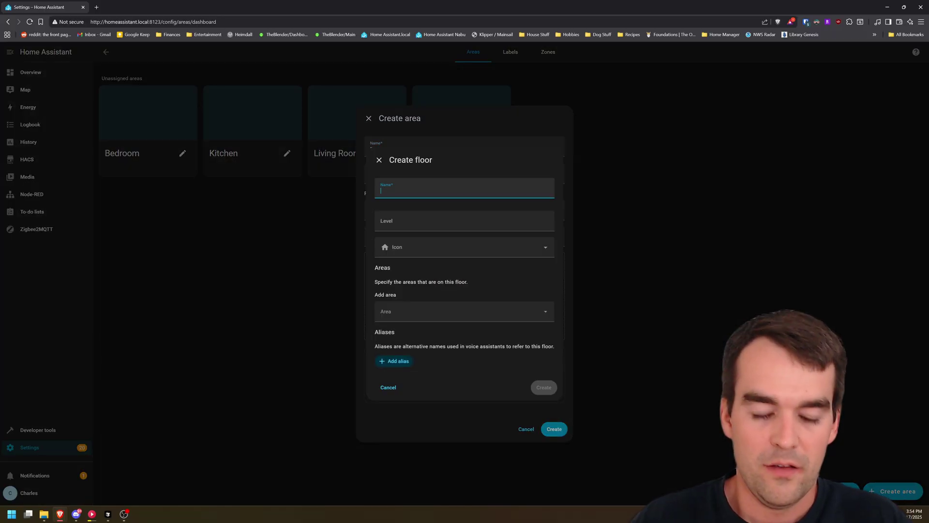
pyautogui.write('First Floor')
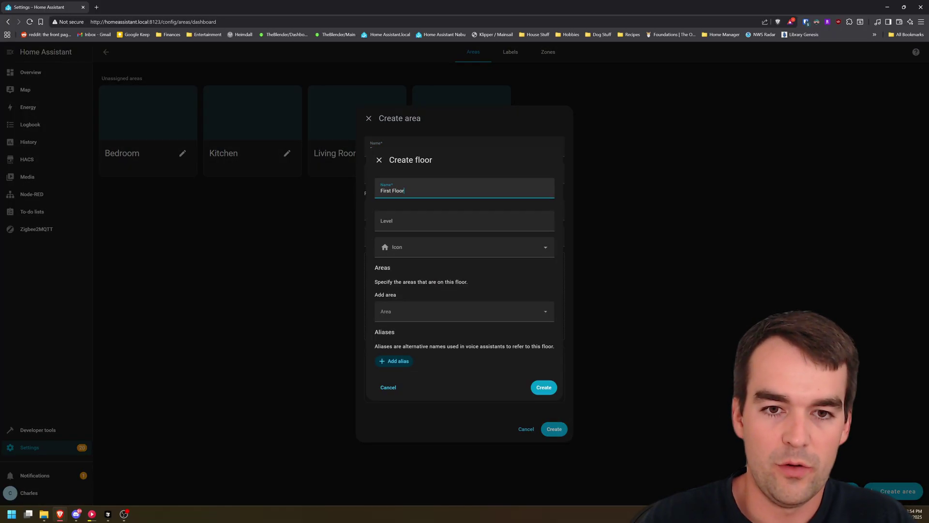
pyautogui.click(430, 228)
pyautogui.write('1')
pyautogui.click(458, 277)
pyautogui.click(440, 313)
pyautogui.click(417, 332)
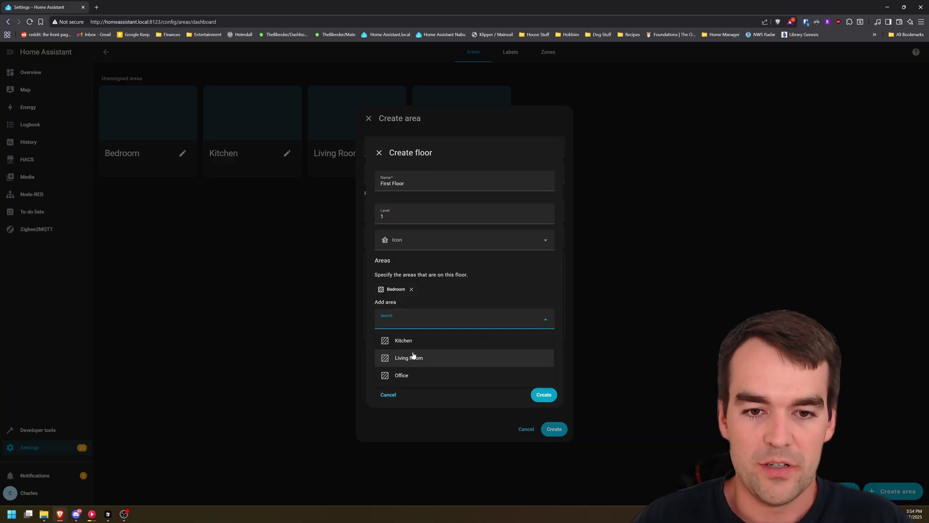
pyautogui.click(414, 343)
pyautogui.click(417, 320)
pyautogui.click(416, 340)
pyautogui.click(421, 322)
pyautogui.click(544, 395)
# Save the Bathroom area, then create a Bar area on First Floor.
pyautogui.click(229, 92)
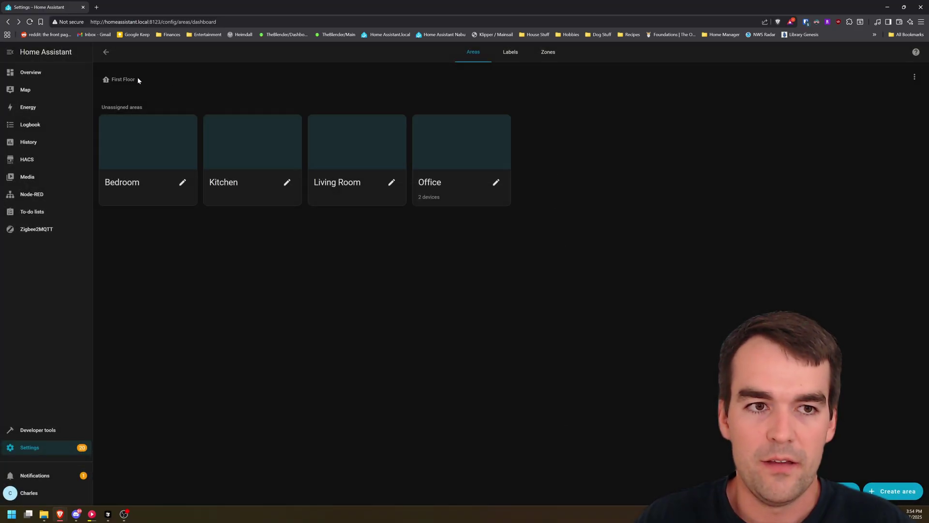
pyautogui.click(893, 490)
pyautogui.write('Bar')
pyautogui.click(464, 210)
pyautogui.click(399, 232)
pyautogui.click(554, 429)
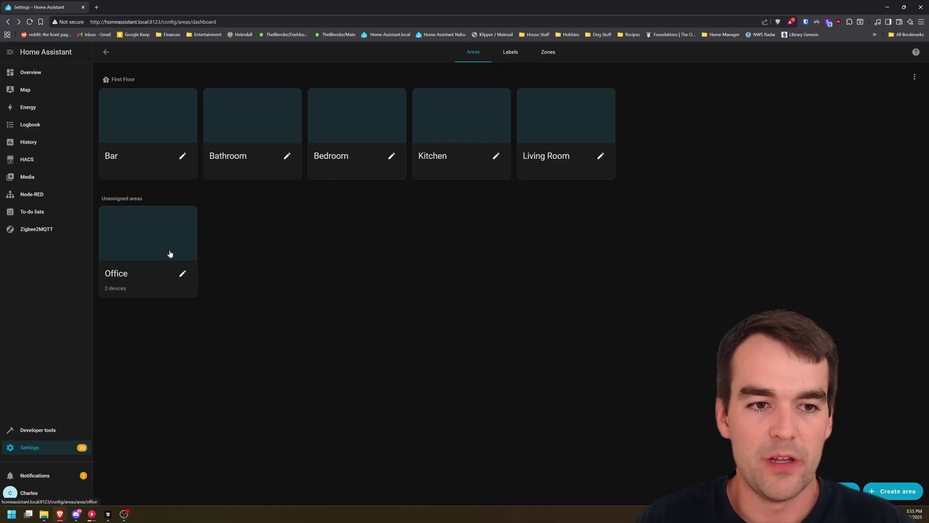
# Create Second Floor at level 2 holding the Office area.
pyautogui.click(852, 491)
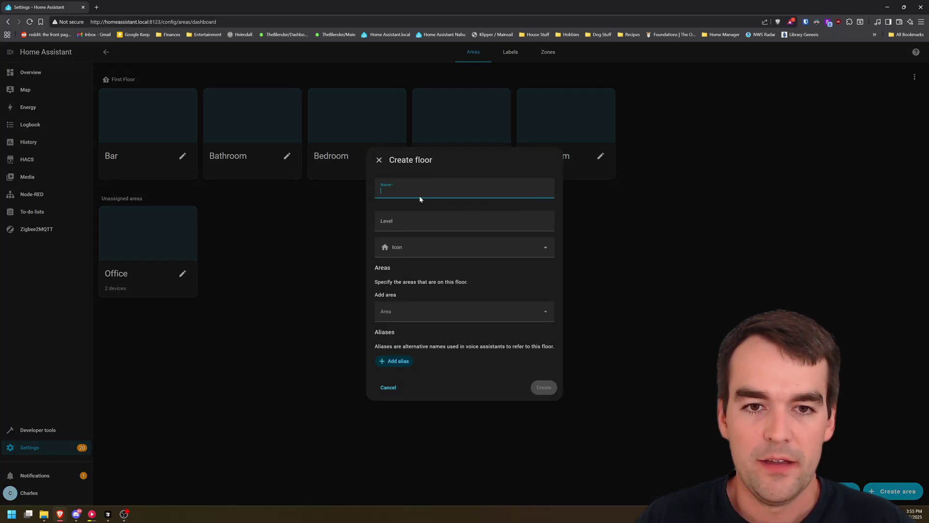
pyautogui.write('Second Floor')
pyautogui.click(397, 214)
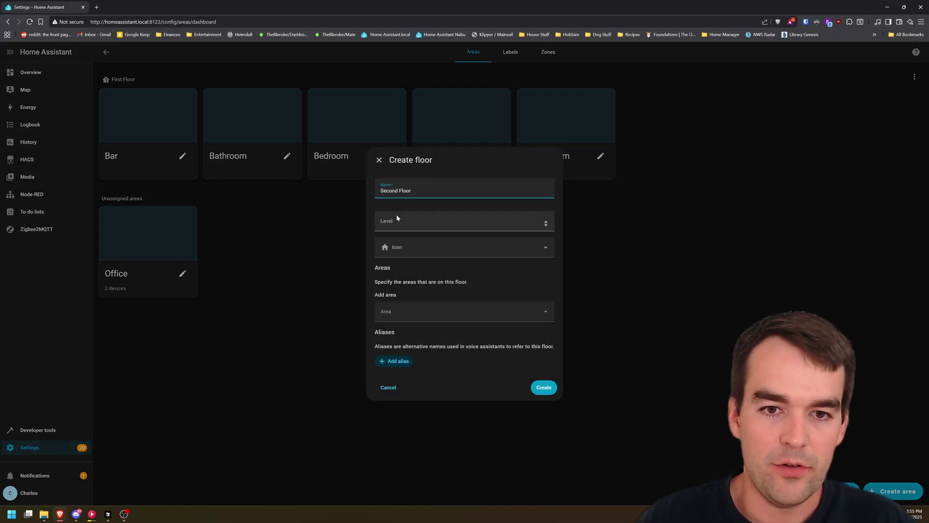
pyautogui.write('2')
pyautogui.click(458, 309)
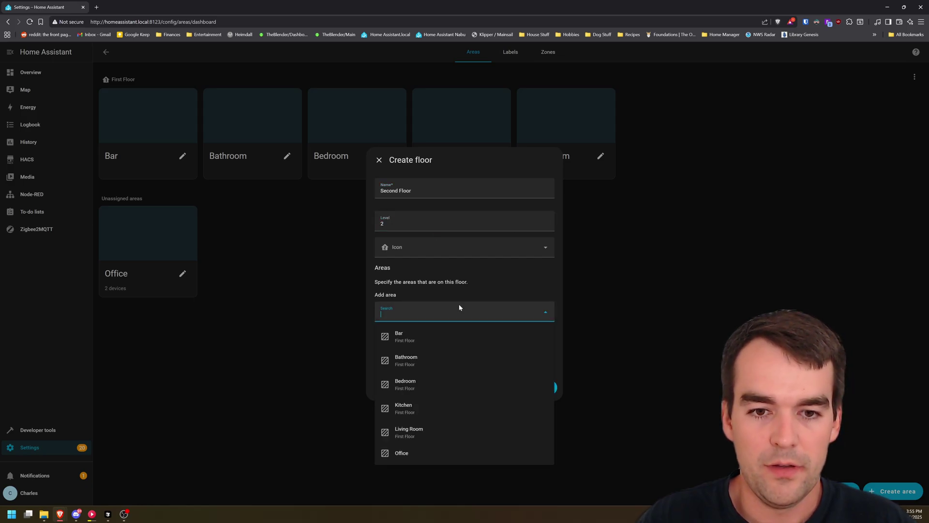
pyautogui.click(442, 453)
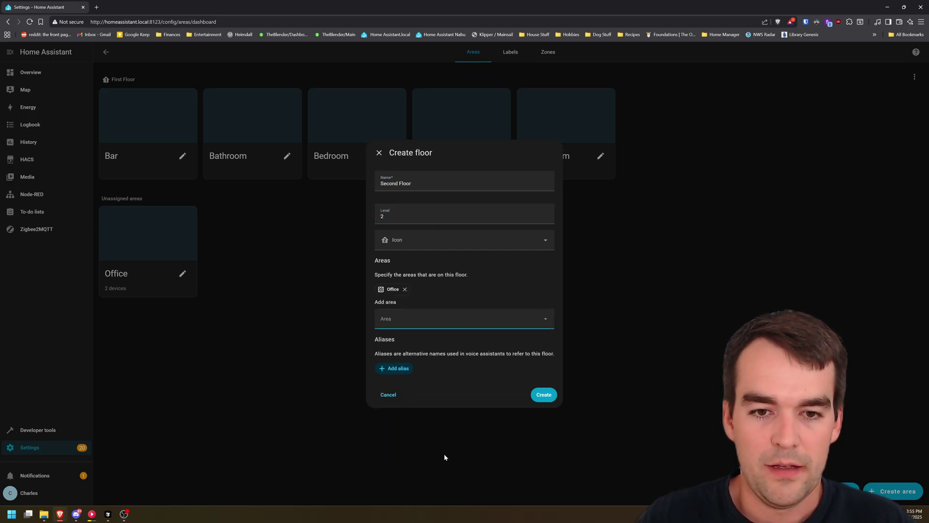
pyautogui.click(419, 317)
pyautogui.click(543, 395)
# Create a Guest Room area assigned to Second Floor.
pyautogui.click(896, 491)
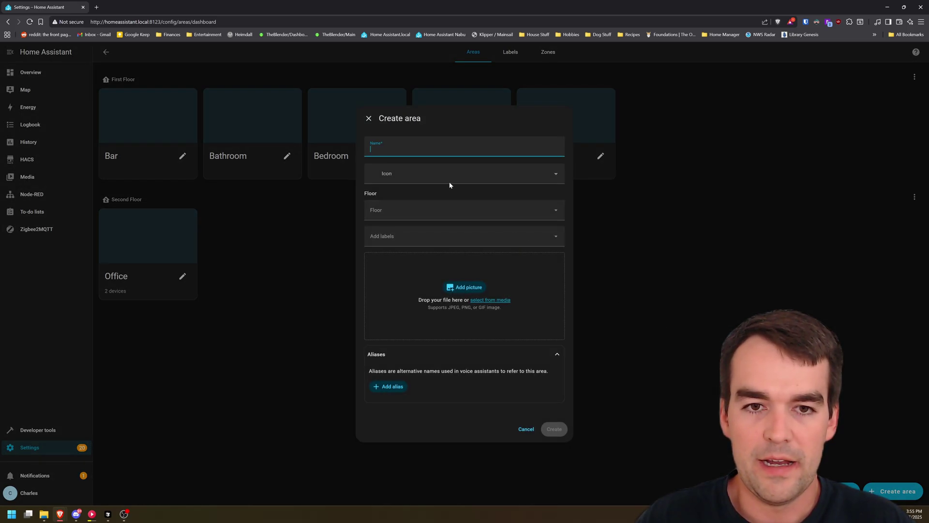
pyautogui.write('Guest Room')
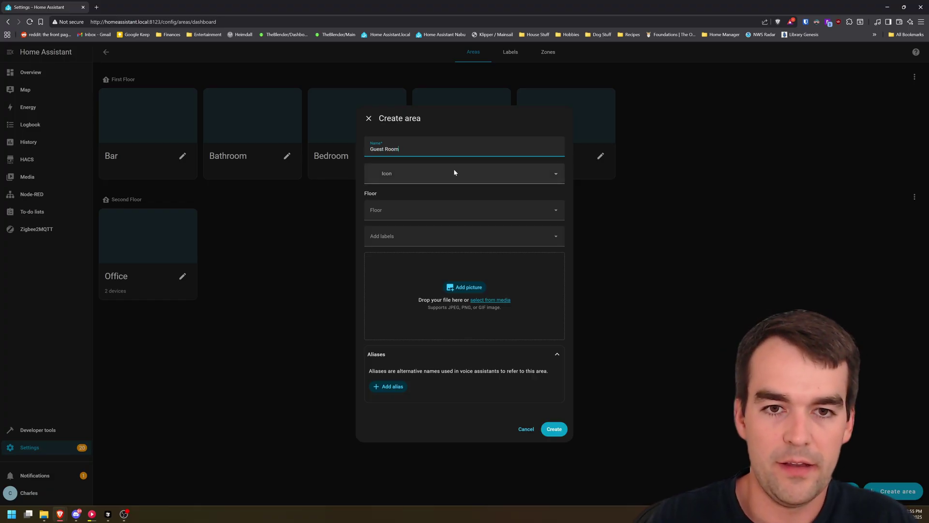
pyautogui.click(438, 210)
pyautogui.click(407, 247)
pyautogui.click(554, 430)
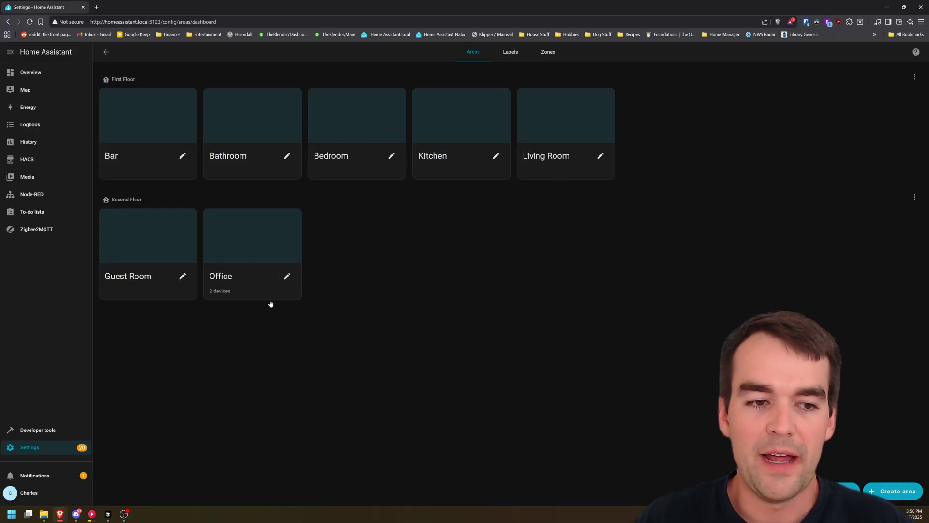
# Open the full Devices list and filter it by 'Bar'.
pyautogui.click(48, 447)
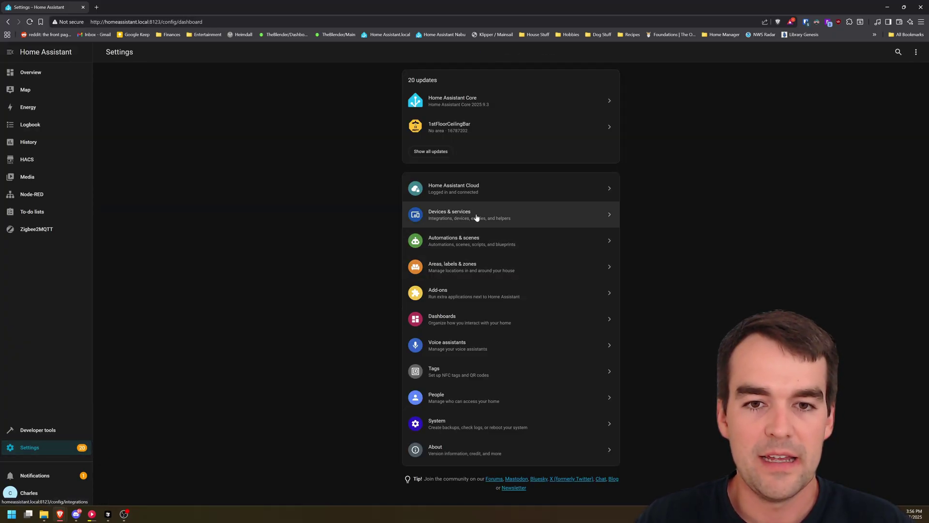
pyautogui.click(477, 217)
pyautogui.click(494, 52)
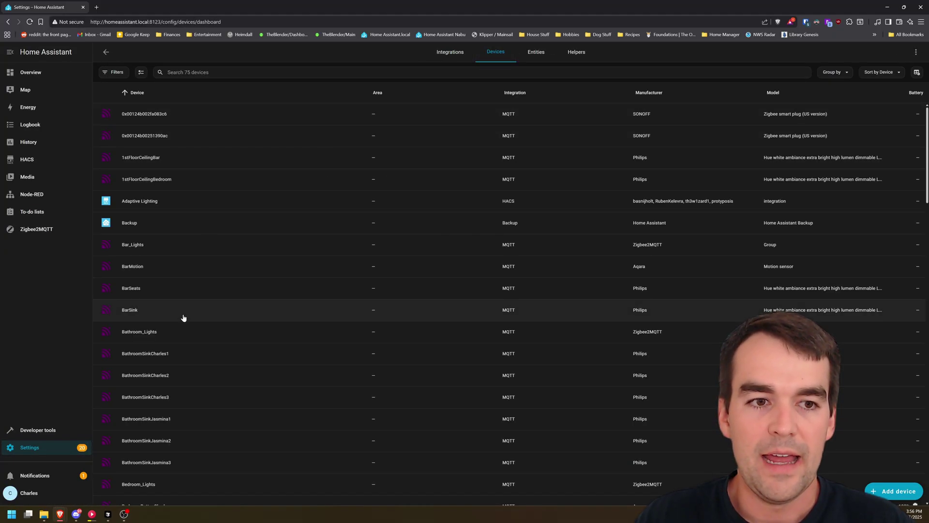
pyautogui.scroll(-9, 183, 317)
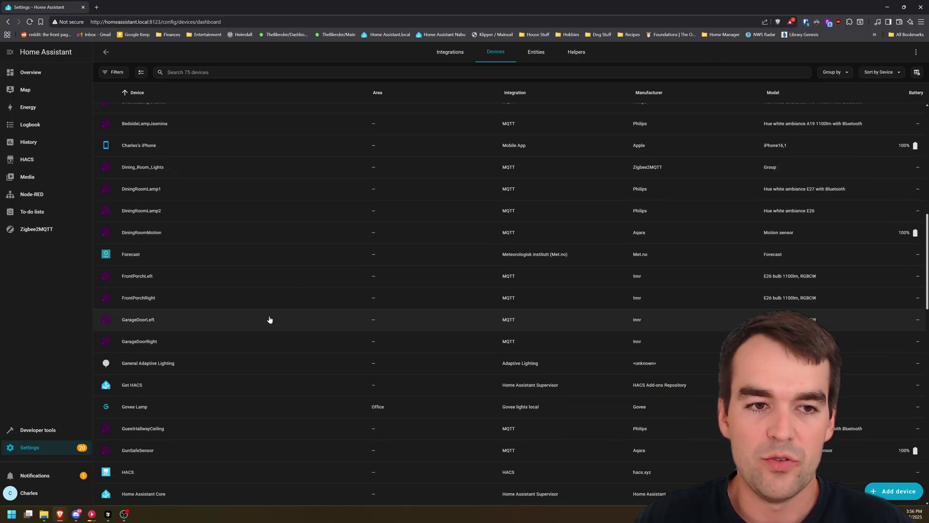
pyautogui.scroll(10, 269, 320)
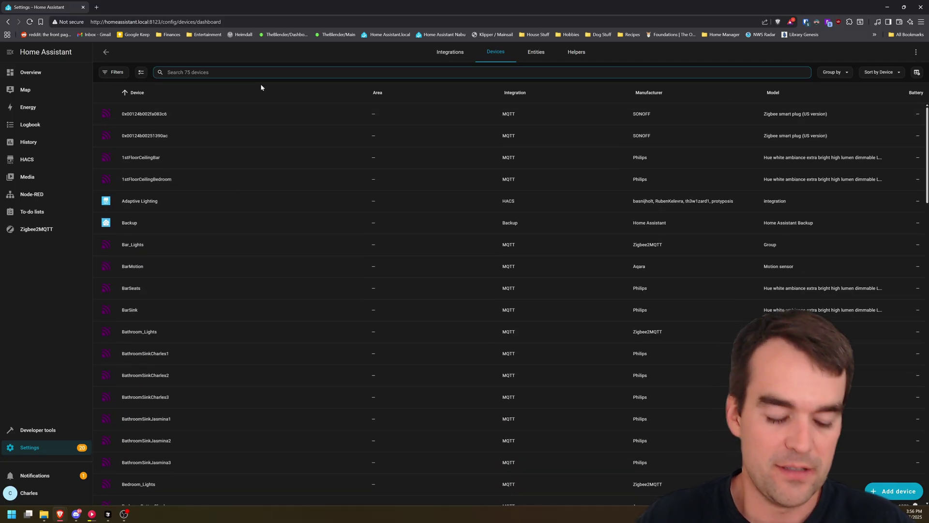
pyautogui.write('Bar')
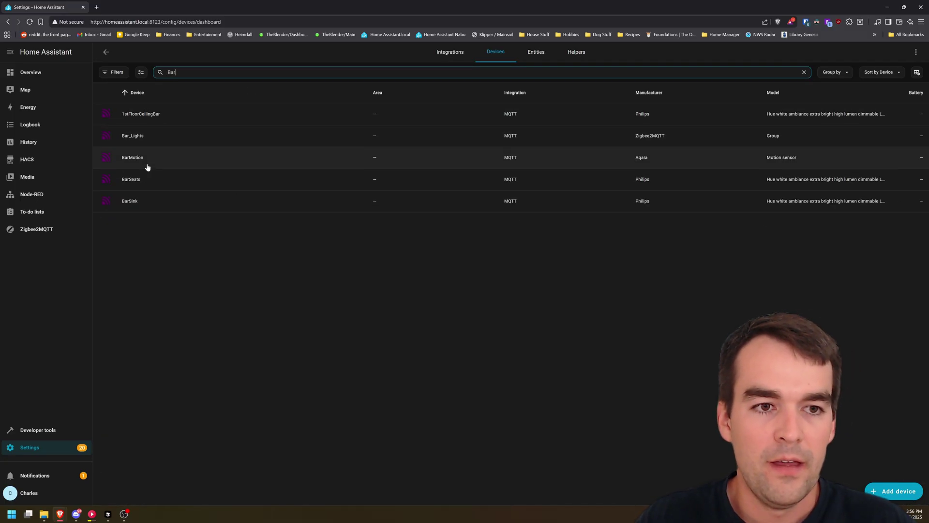
# Assign Bar_Lights and 1stFloorCeilingBar to the Bar area.
pyautogui.click(155, 140)
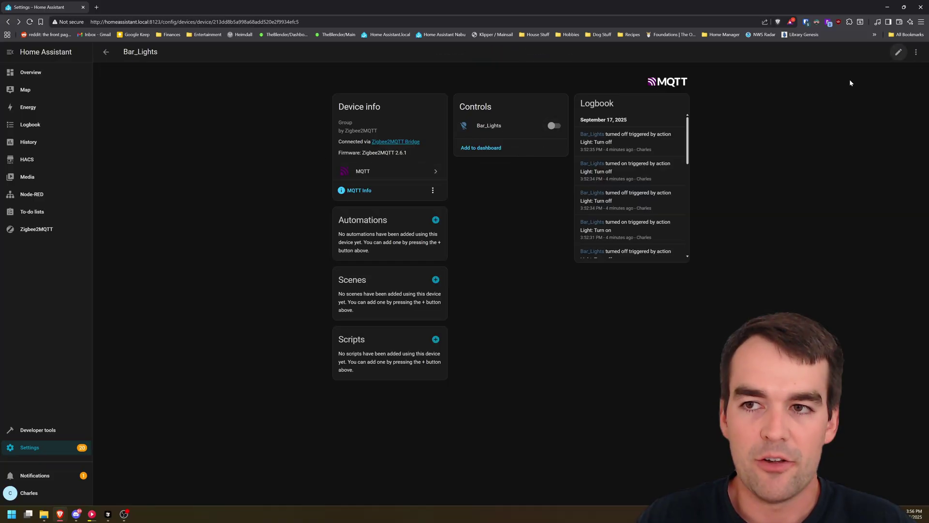
pyautogui.click(898, 53)
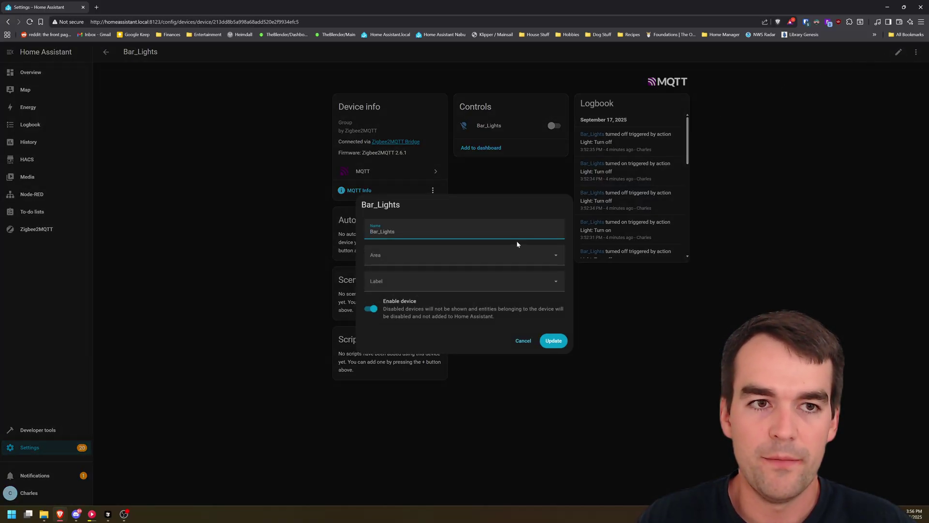
pyautogui.click(503, 255)
pyautogui.click(425, 277)
pyautogui.click(554, 341)
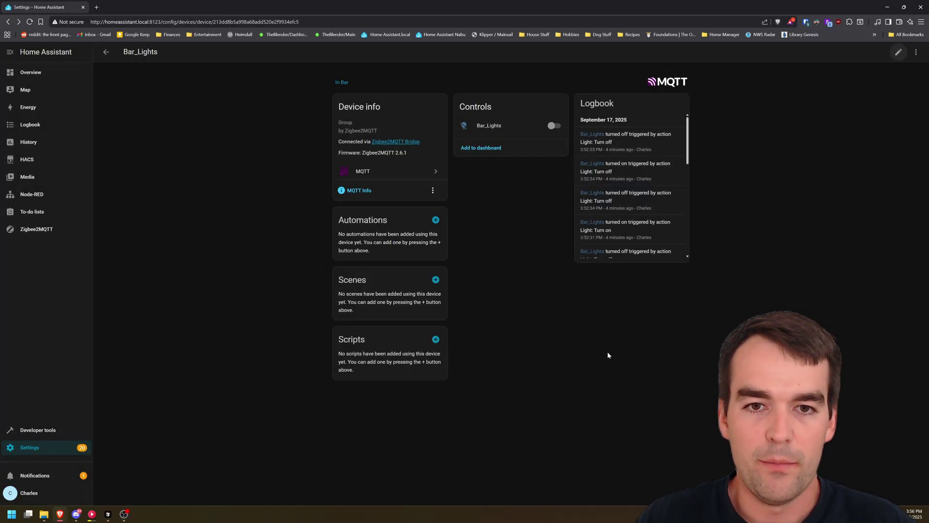
pyautogui.click(100, 56)
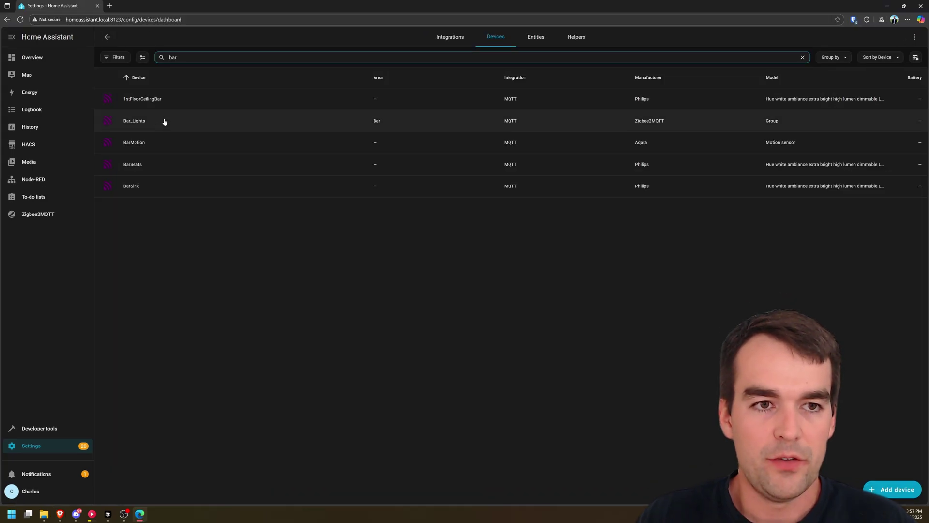
pyautogui.click(163, 122)
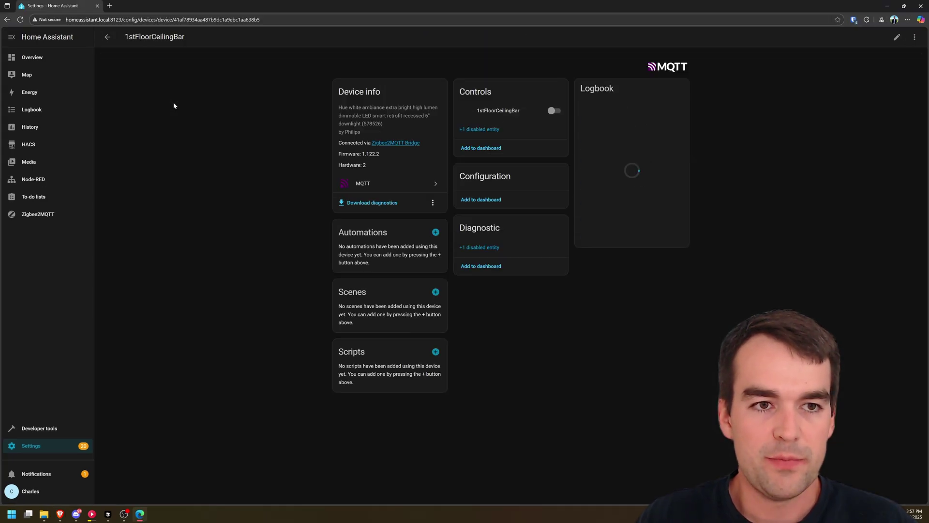
pyautogui.click(897, 37)
pyautogui.click(450, 246)
pyautogui.click(411, 282)
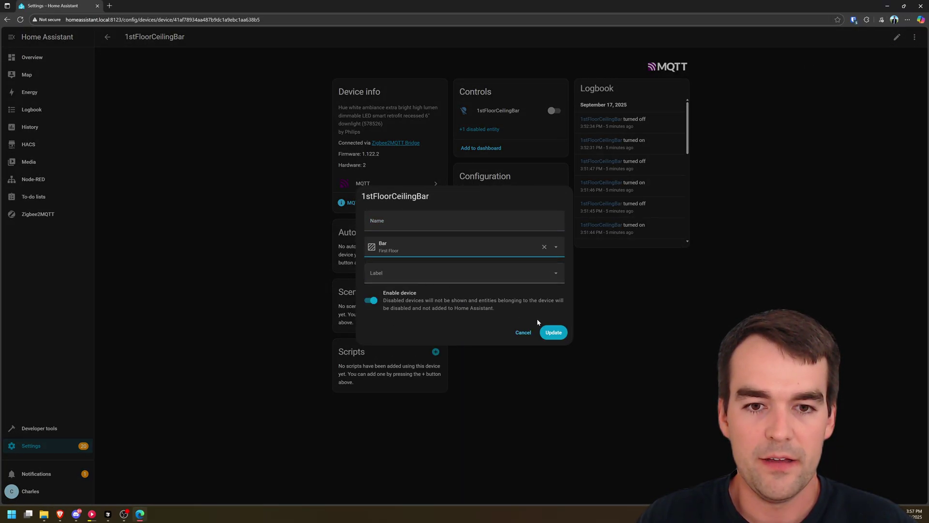
pyautogui.click(552, 331)
pyautogui.click(114, 43)
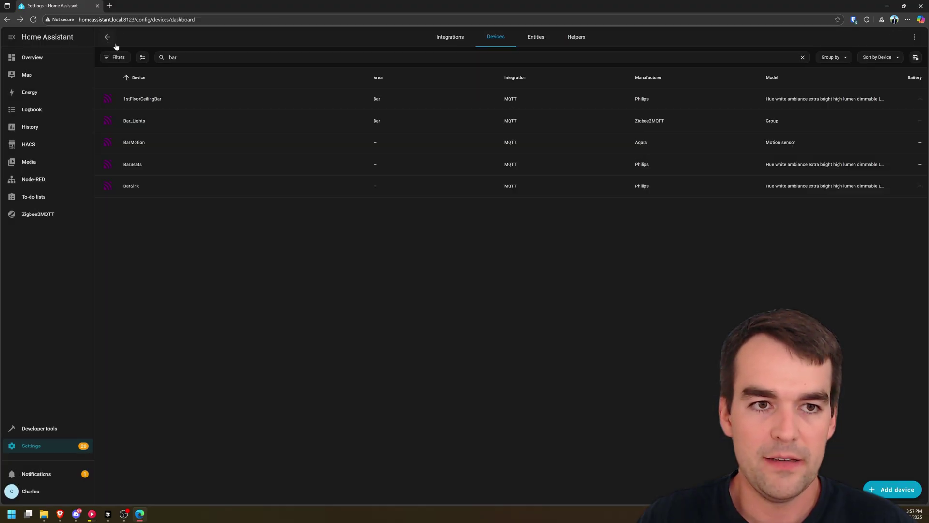
# Assign BarMotion and BarSeats to the Bar area.
pyautogui.click(162, 145)
pyautogui.click(896, 37)
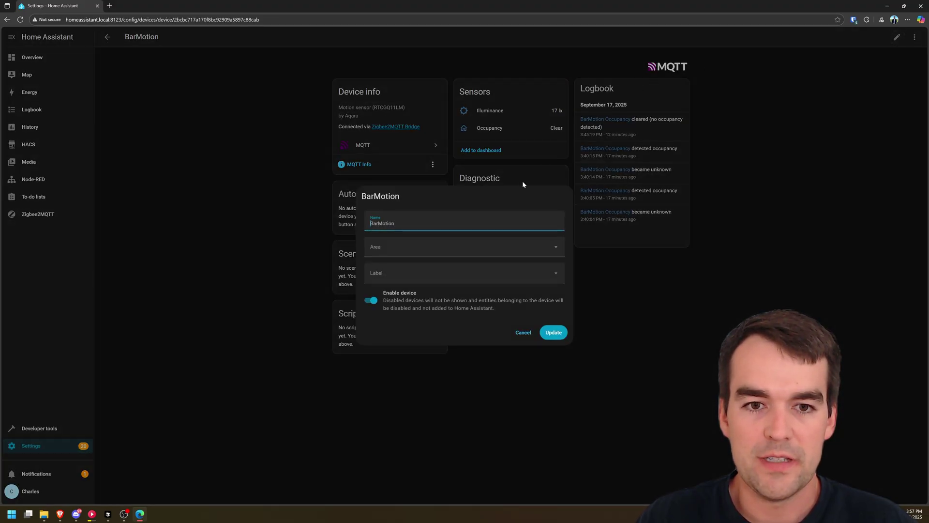
pyautogui.click(394, 251)
pyautogui.click(375, 278)
pyautogui.click(553, 332)
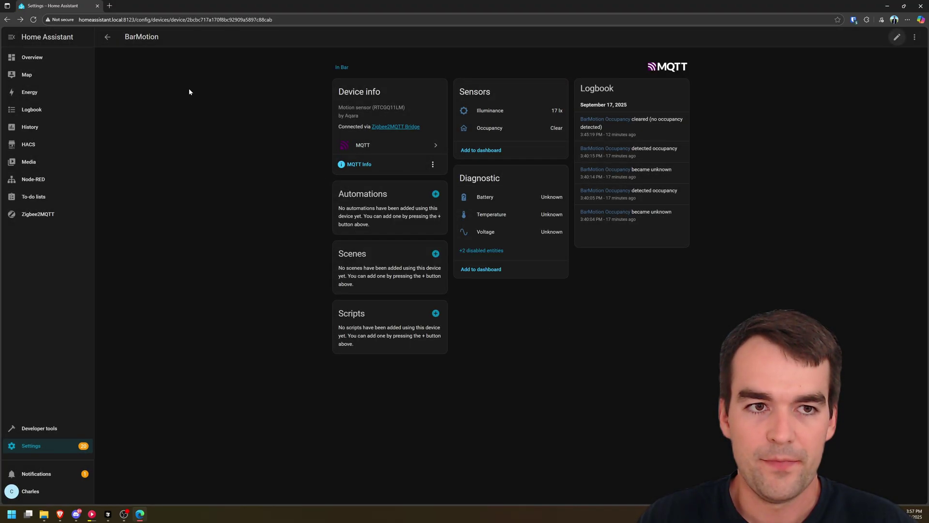
pyautogui.click(115, 43)
pyautogui.click(184, 163)
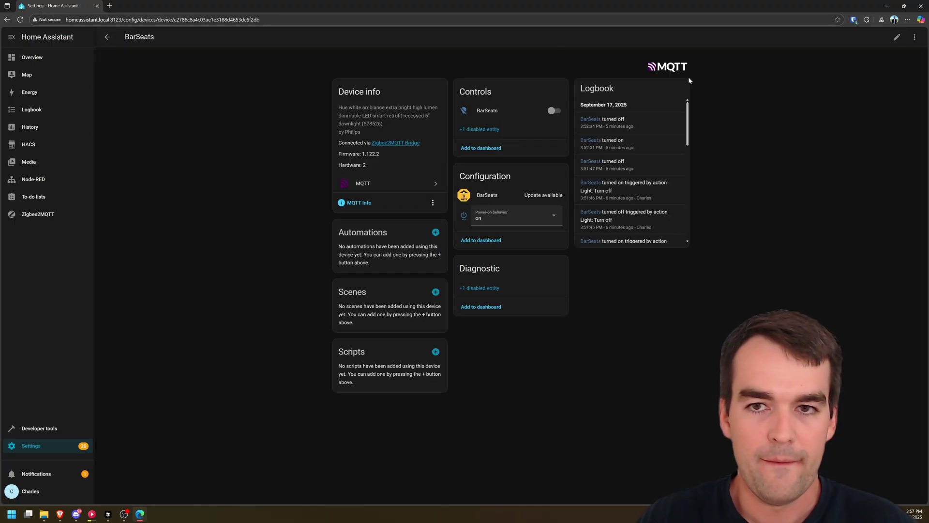
pyautogui.click(895, 38)
pyautogui.click(394, 251)
pyautogui.click(412, 281)
pyautogui.click(553, 332)
# Assign BarSink to the Bar area, then search the device list for 'Kitch'.
pyautogui.click(108, 38)
pyautogui.click(208, 183)
pyautogui.click(896, 38)
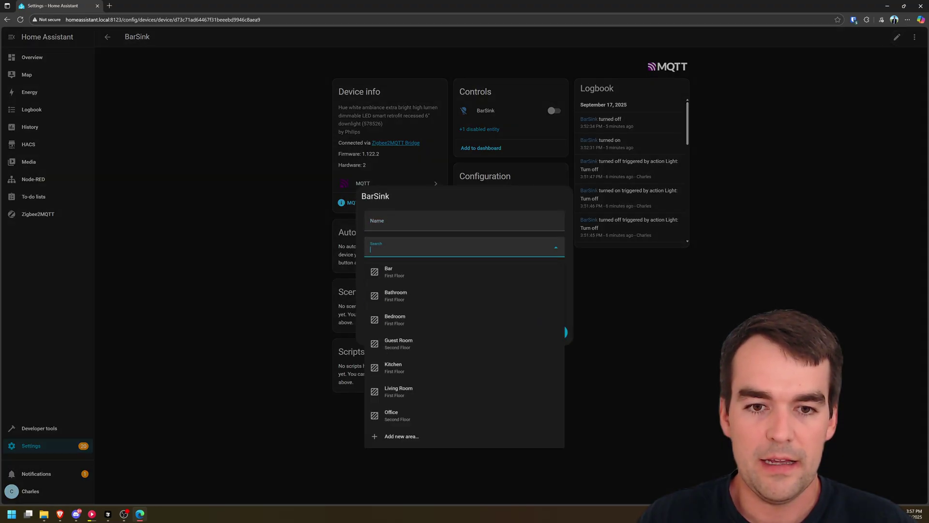
pyautogui.click(413, 274)
pyautogui.click(554, 330)
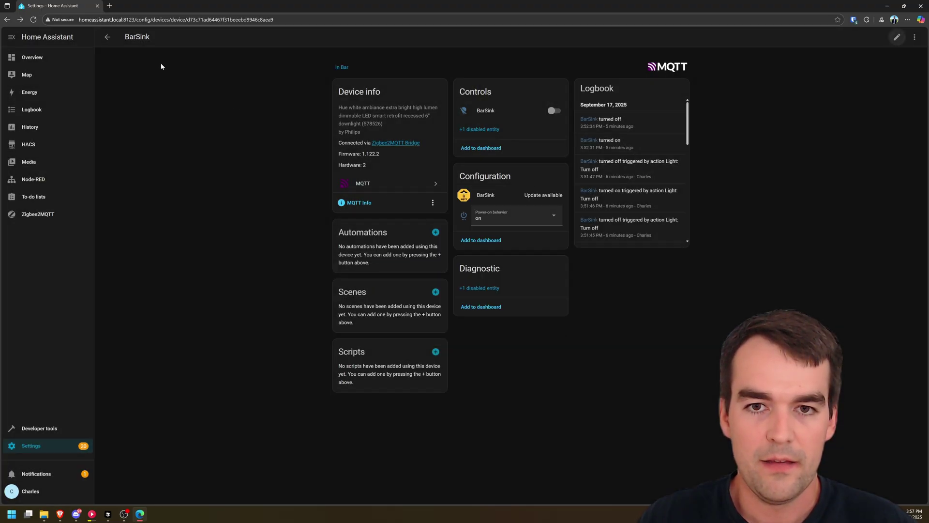
pyautogui.click(106, 38)
pyautogui.write('Kitch')
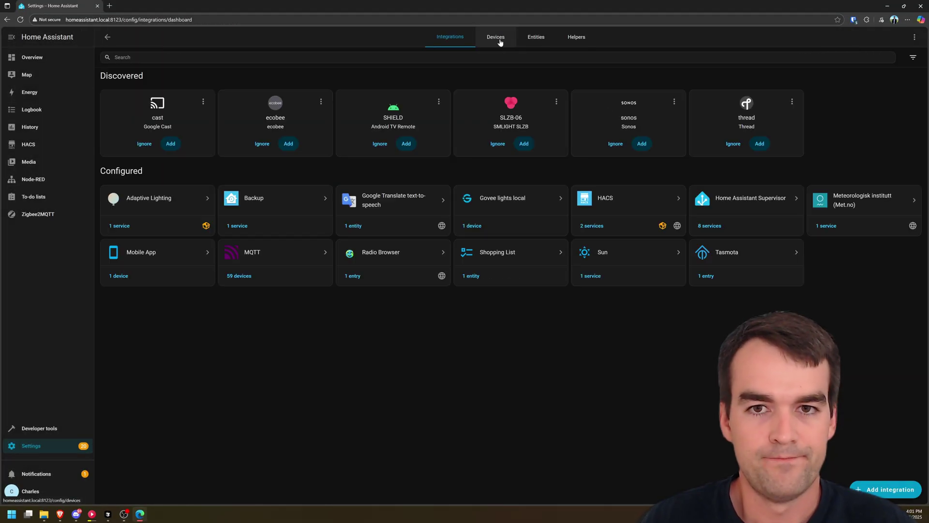
# Scroll through the full device list, then go back to the Overview dashboard with Alt+Left.
pyautogui.click(500, 42)
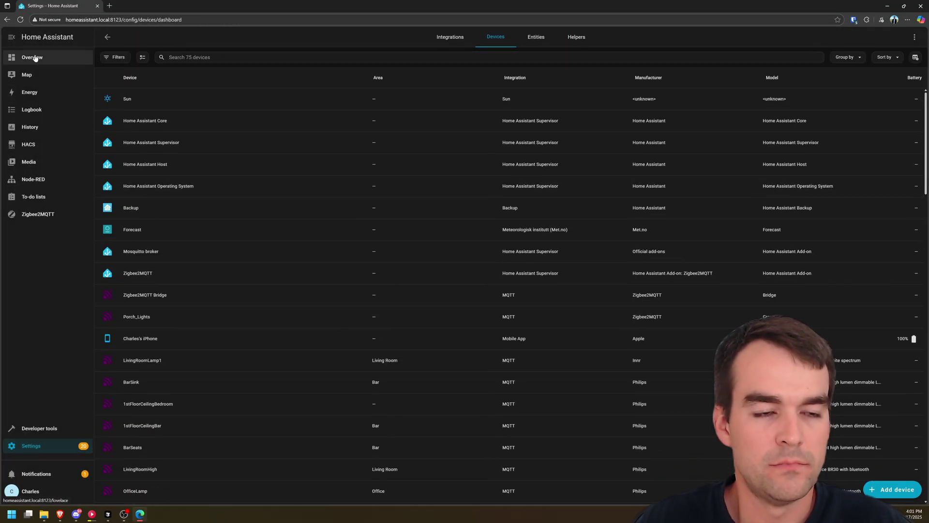
pyautogui.scroll(-3, 442, 213)
pyautogui.scroll(-4, 400, 305)
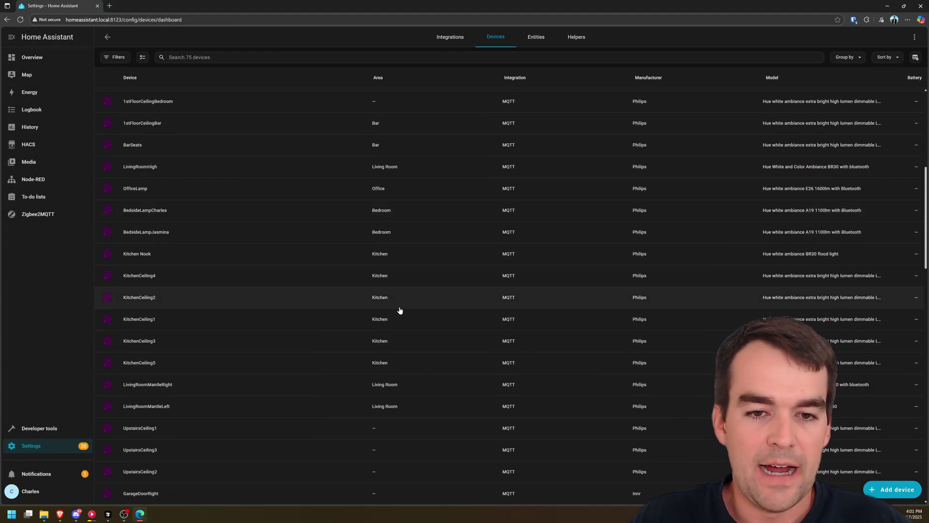
pyautogui.scroll(-3, 417, 380)
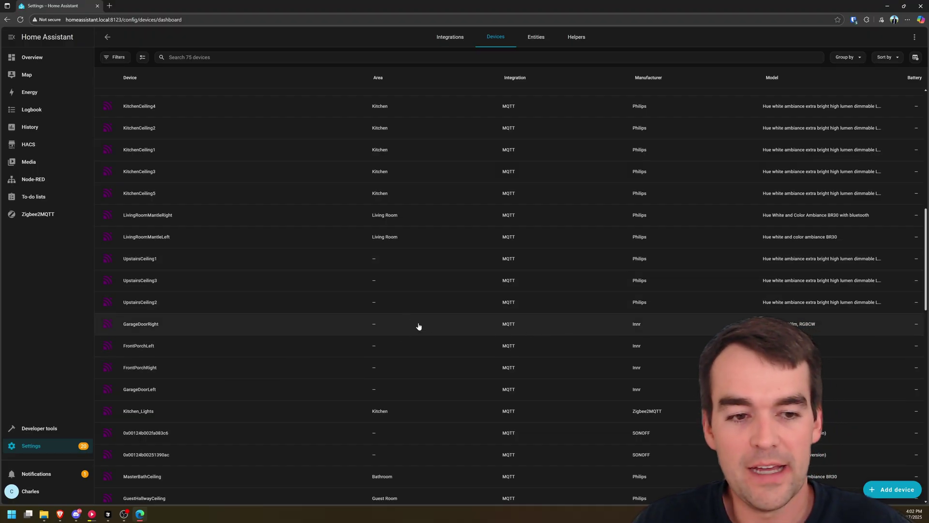
pyautogui.scroll(-2, 396, 353)
pyautogui.scroll(-3, 359, 358)
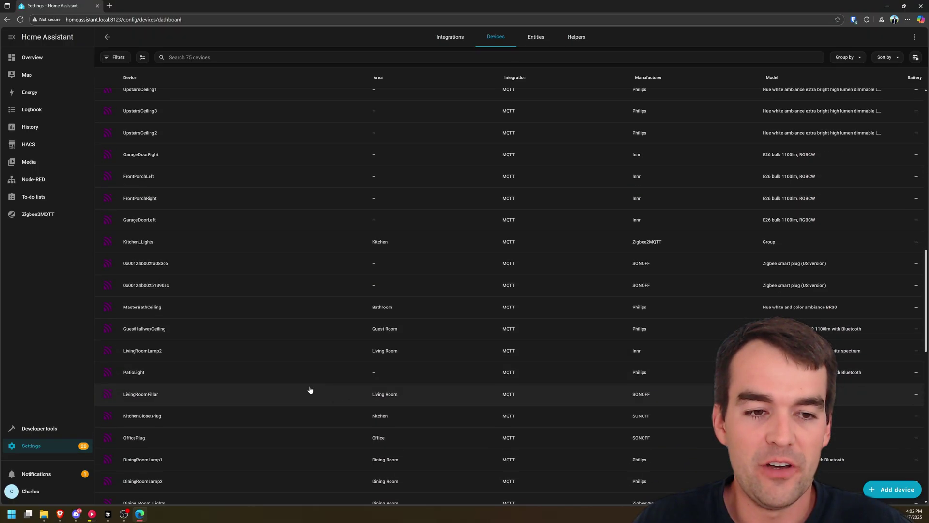
pyautogui.scroll(-6, 396, 375)
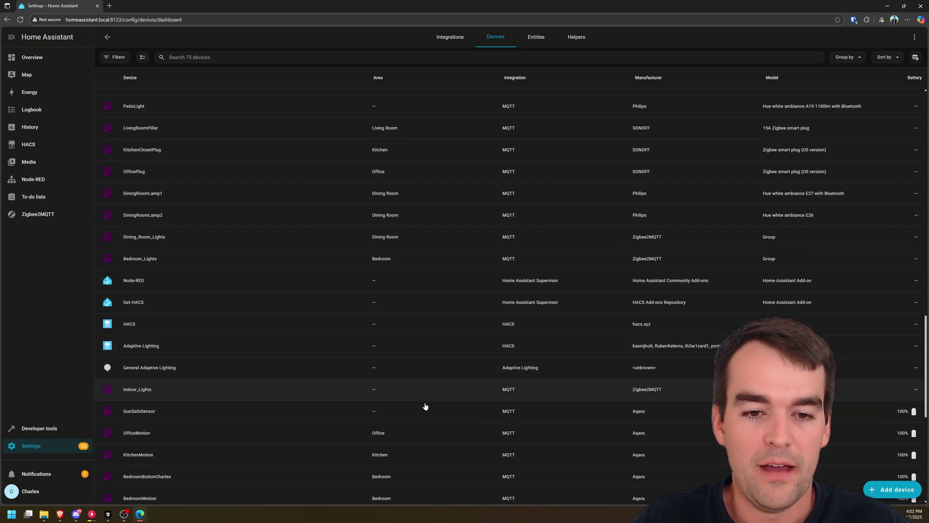
pyautogui.scroll(-4, 425, 409)
pyautogui.scroll(20, 427, 415)
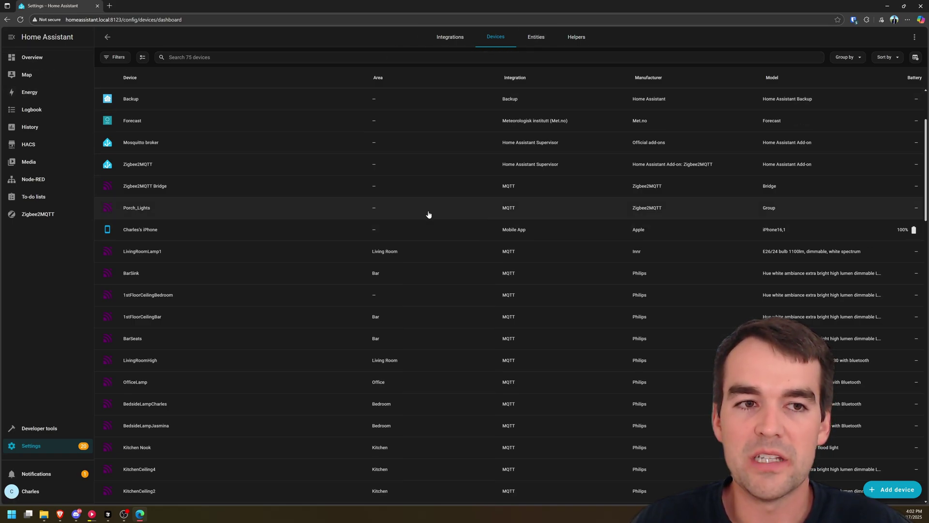
pyautogui.scroll(3, 396, 221)
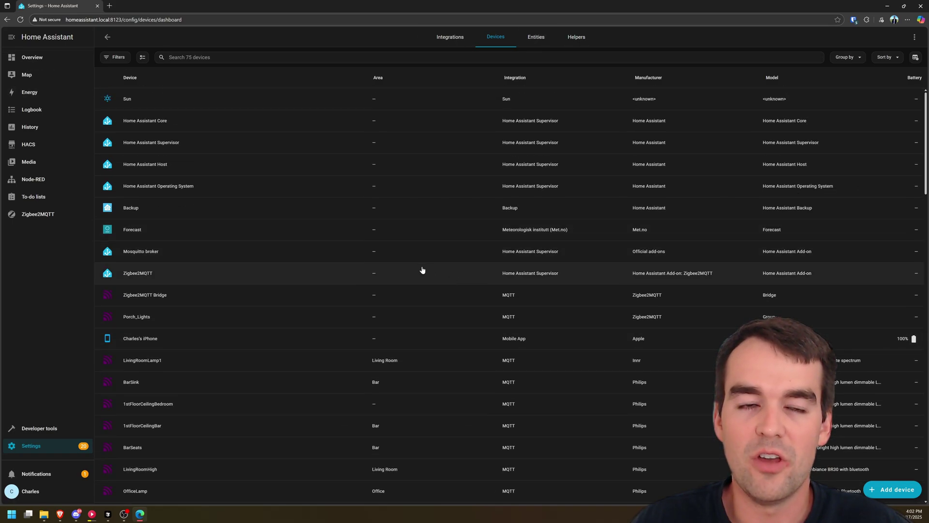
pyautogui.hotkey('alt', 'Left')
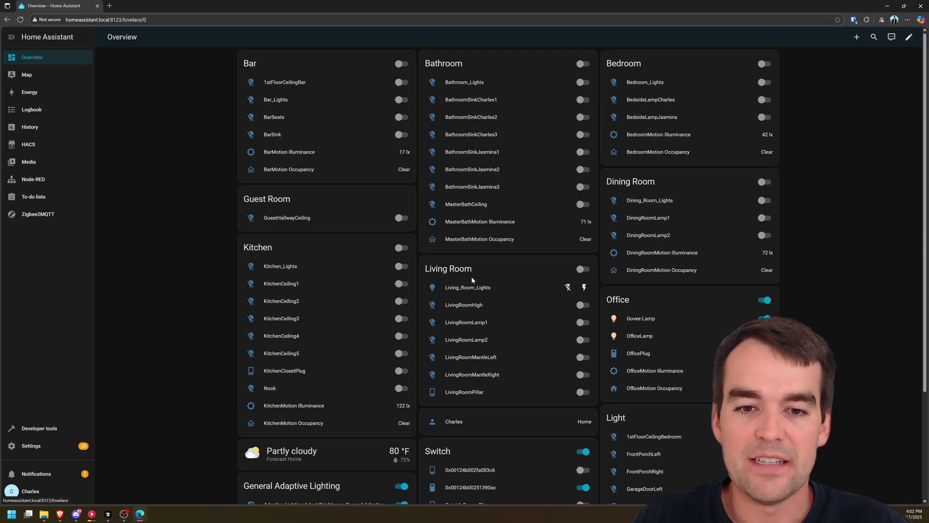
pyautogui.scroll(-1, 292, 333)
pyautogui.scroll(-2, 315, 339)
pyautogui.scroll(3, 373, 363)
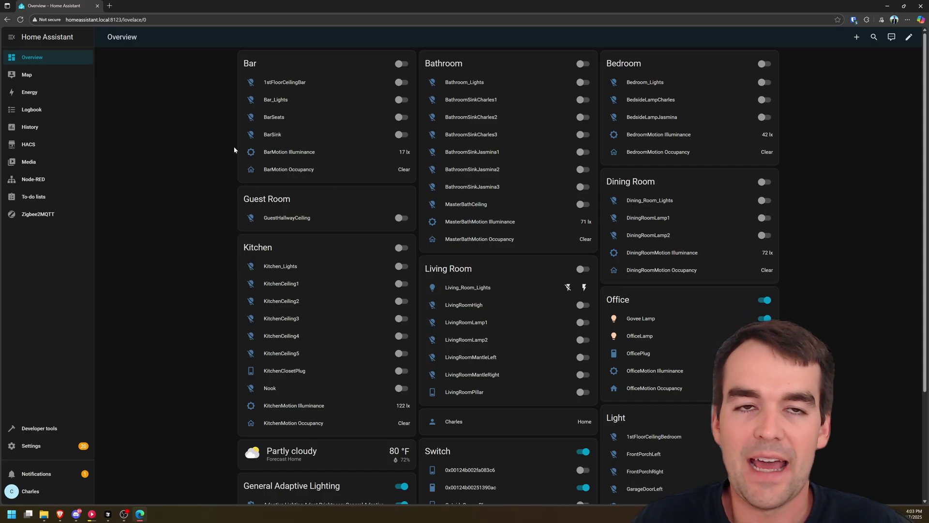
pyautogui.click(403, 82)
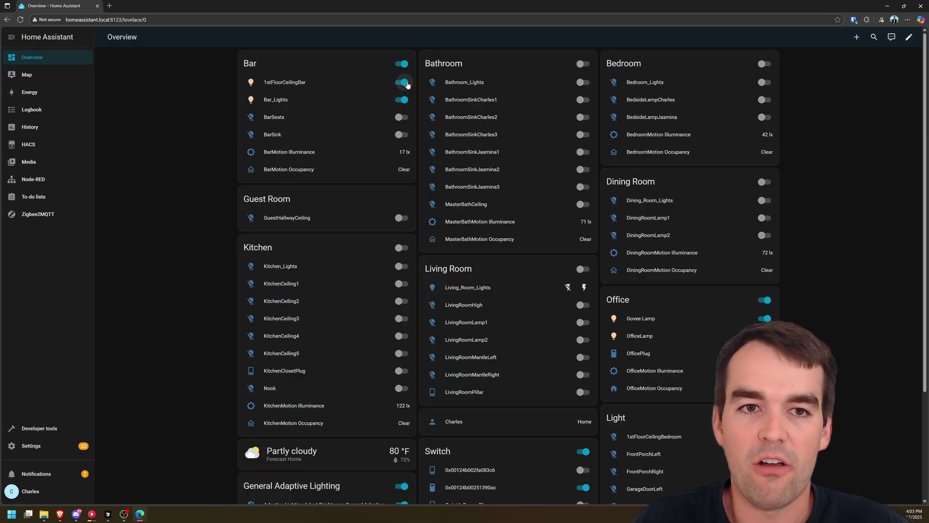
pyautogui.click(251, 83)
pyautogui.click(250, 87)
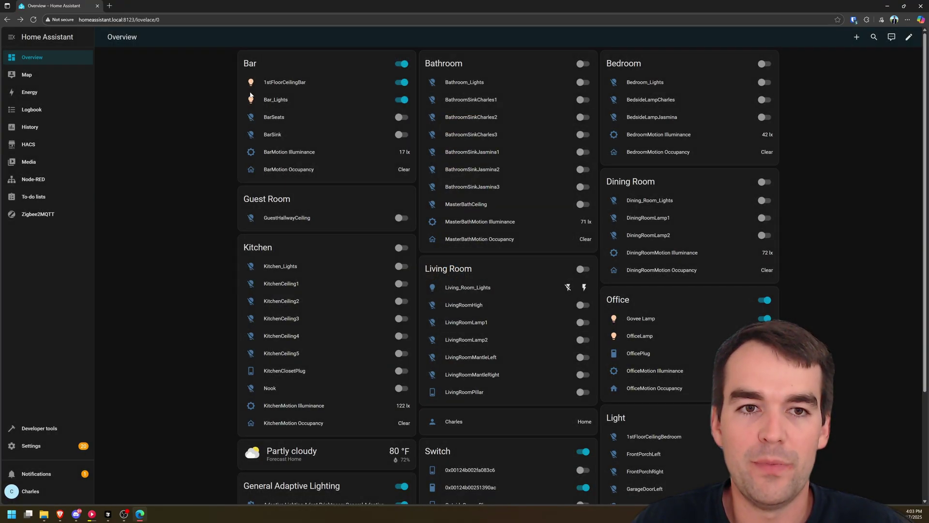
pyautogui.click(399, 82)
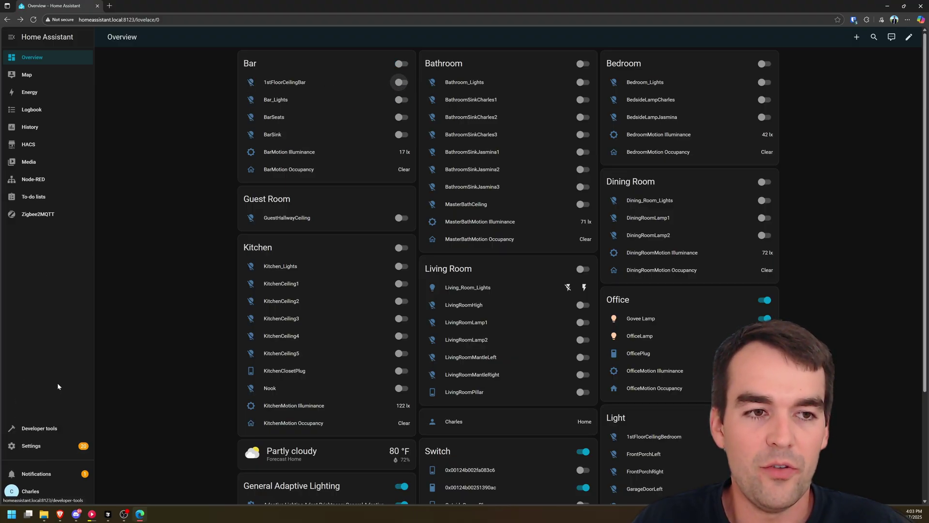
# Download Lovelace Slider Entity Row 17.4.1 from HACS, reload, and return to Overview.
pyautogui.click(43, 150)
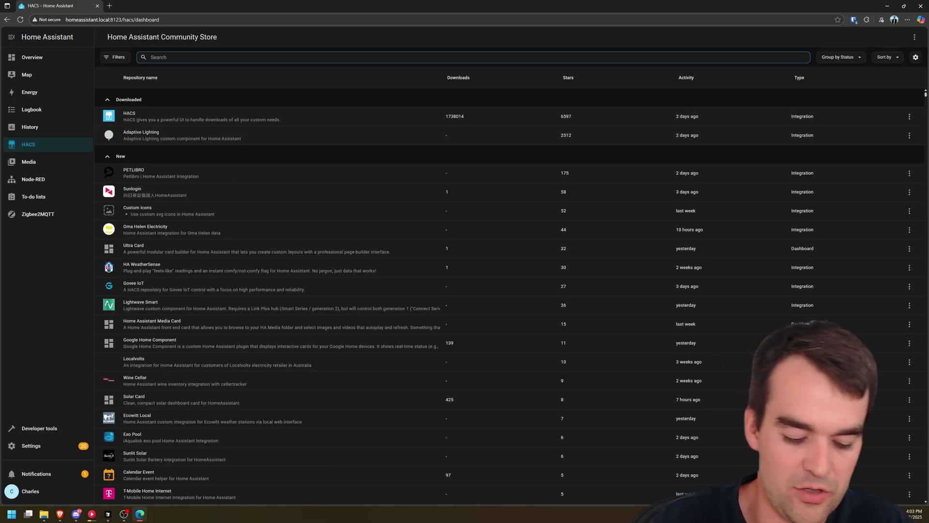
pyautogui.write('slider')
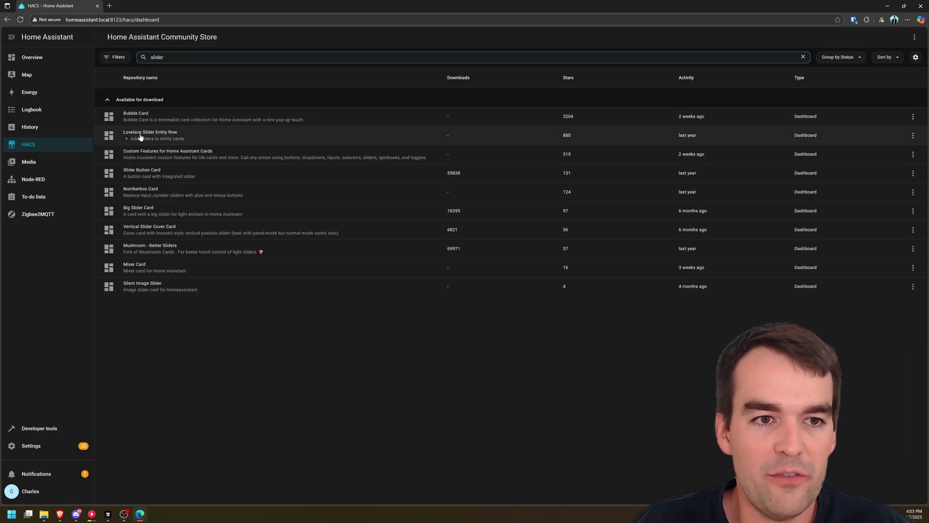
pyautogui.click(151, 138)
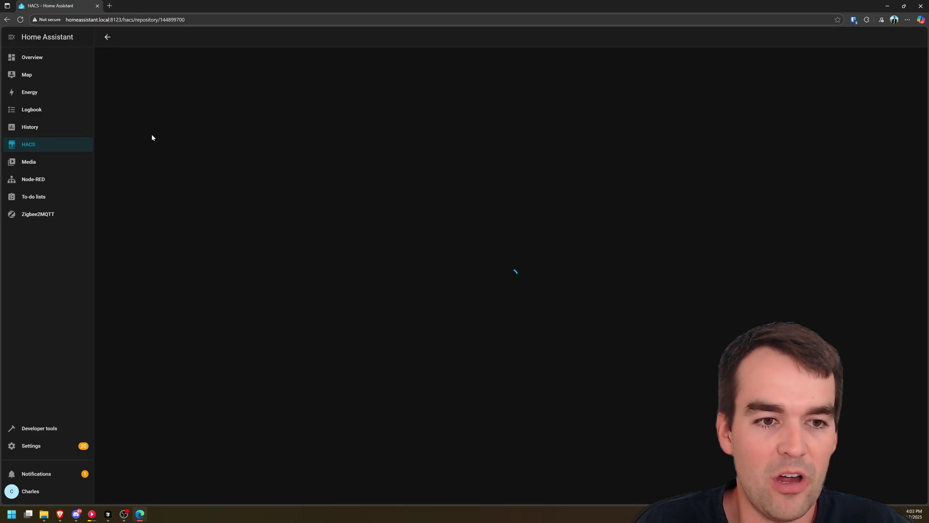
pyautogui.scroll(-2, 348, 220)
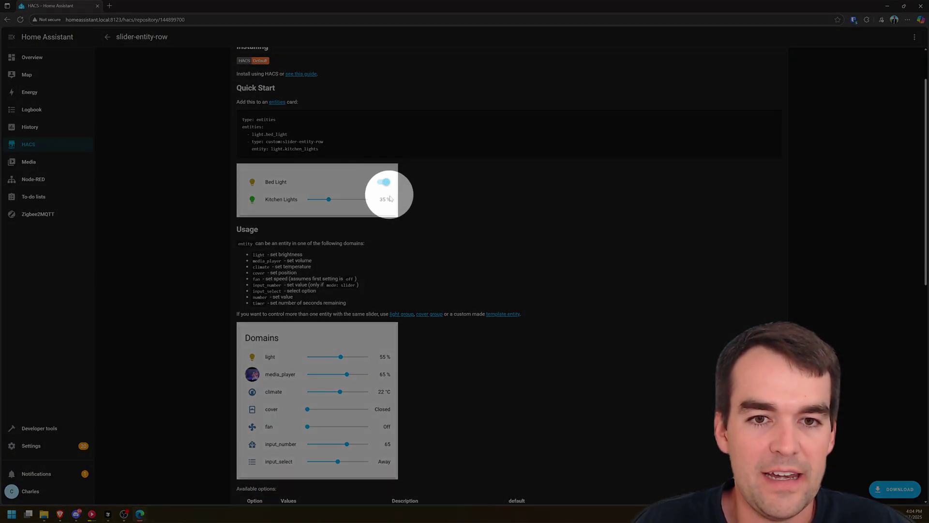
pyautogui.scroll(2, 484, 290)
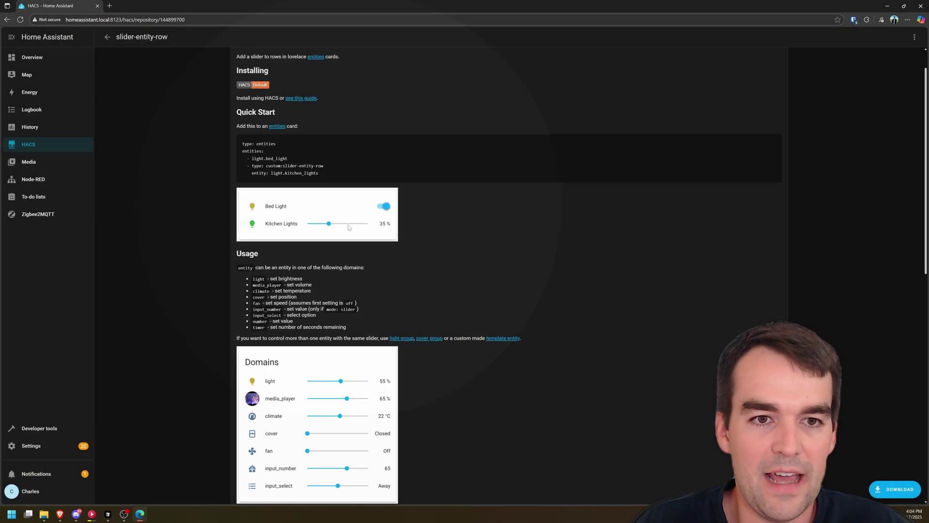
pyautogui.click(880, 490)
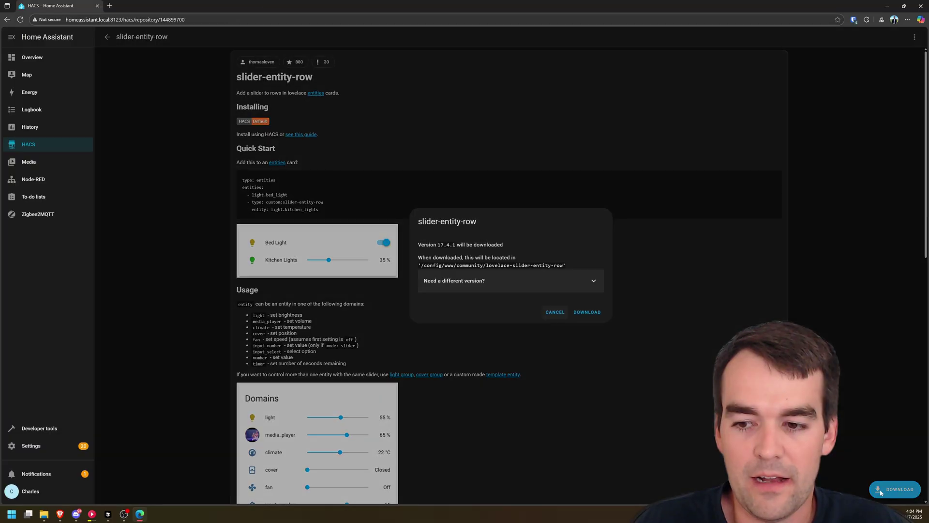
pyautogui.click(585, 313)
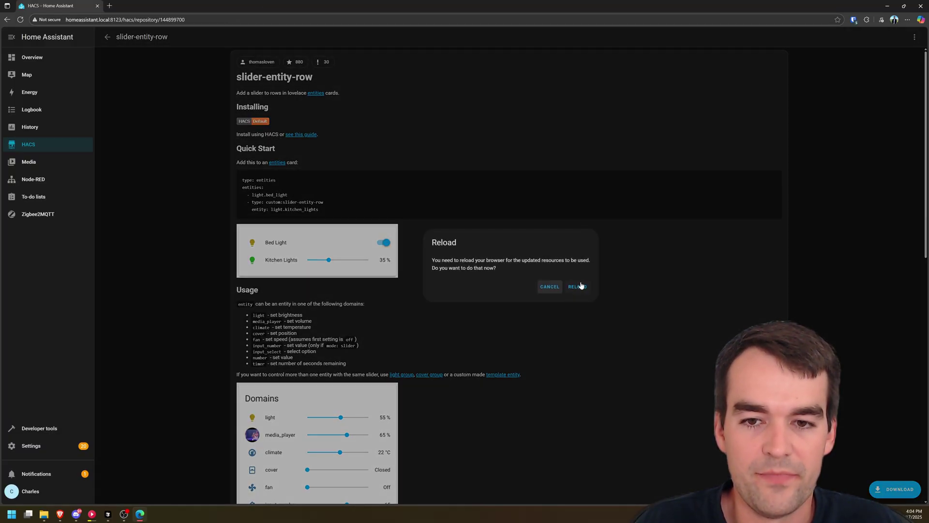
pyautogui.click(579, 286)
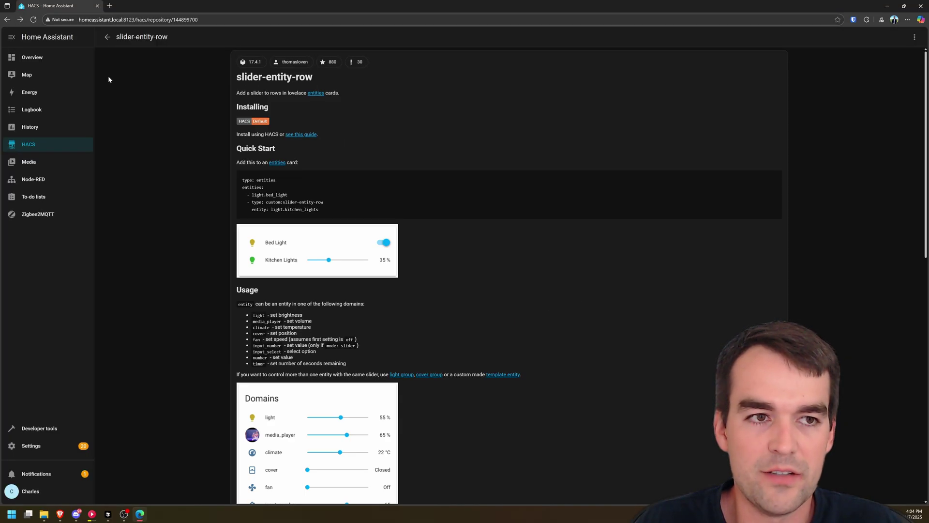
pyautogui.click(20, 58)
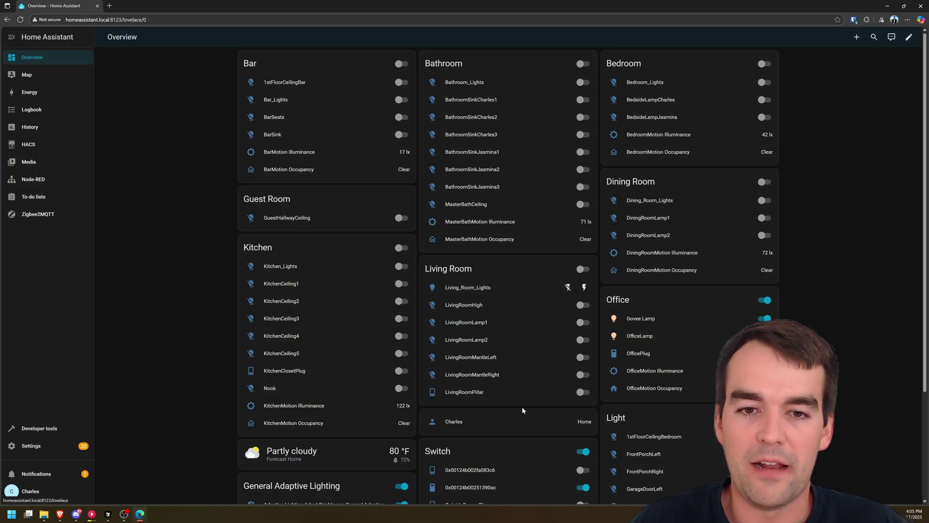
# Take control of Overview starting empty, then open and close the new view settings.
pyautogui.scroll(-3, 508, 368)
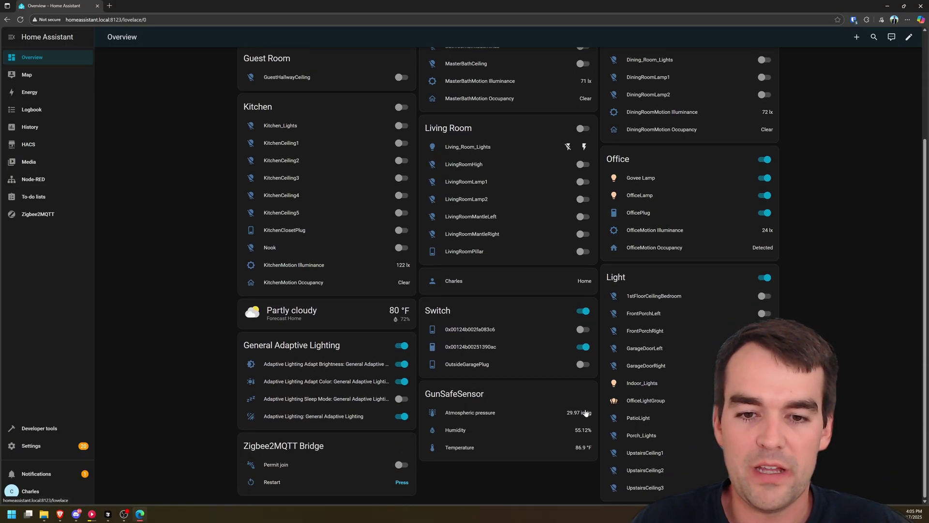
pyautogui.scroll(3, 636, 442)
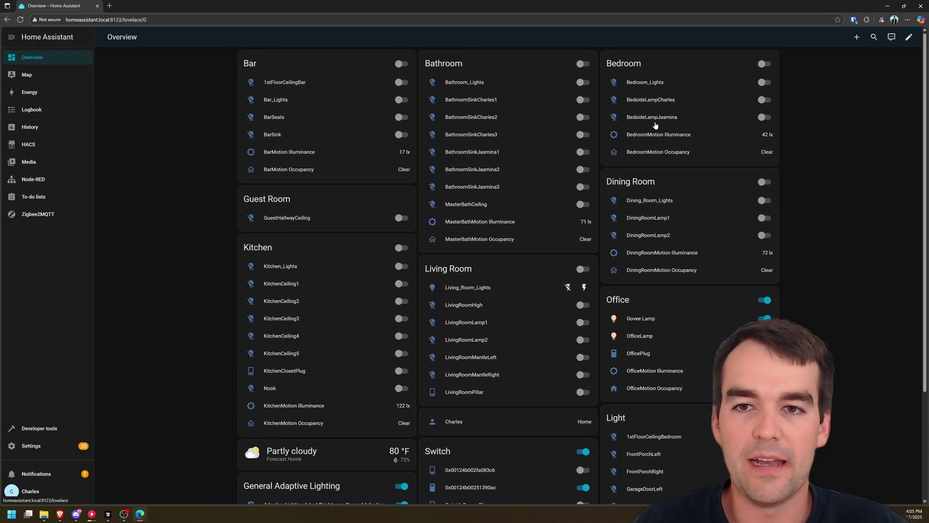
pyautogui.click(909, 42)
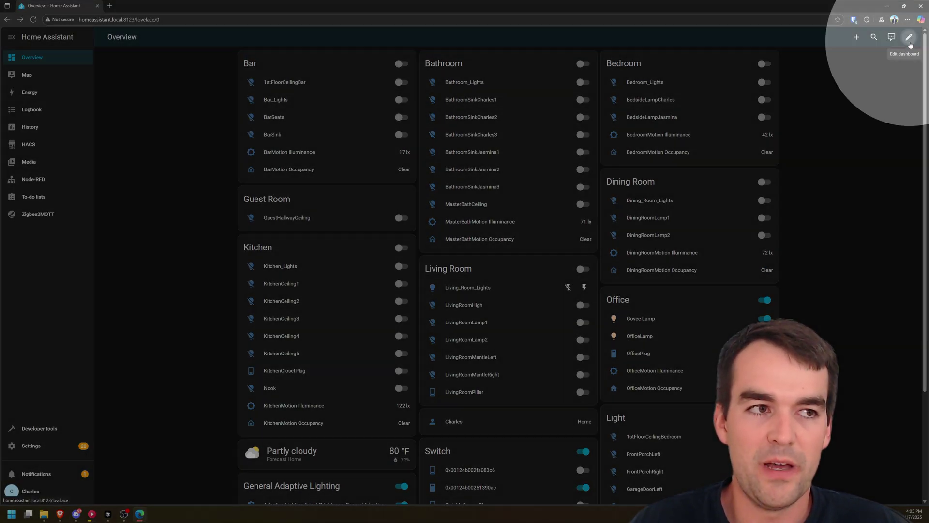
pyautogui.click(567, 56)
pyautogui.click(555, 93)
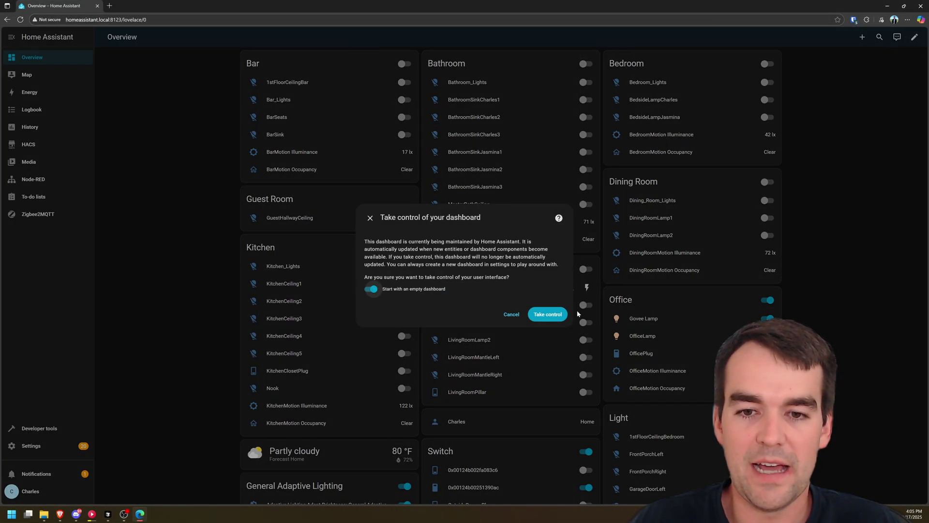
pyautogui.click(547, 314)
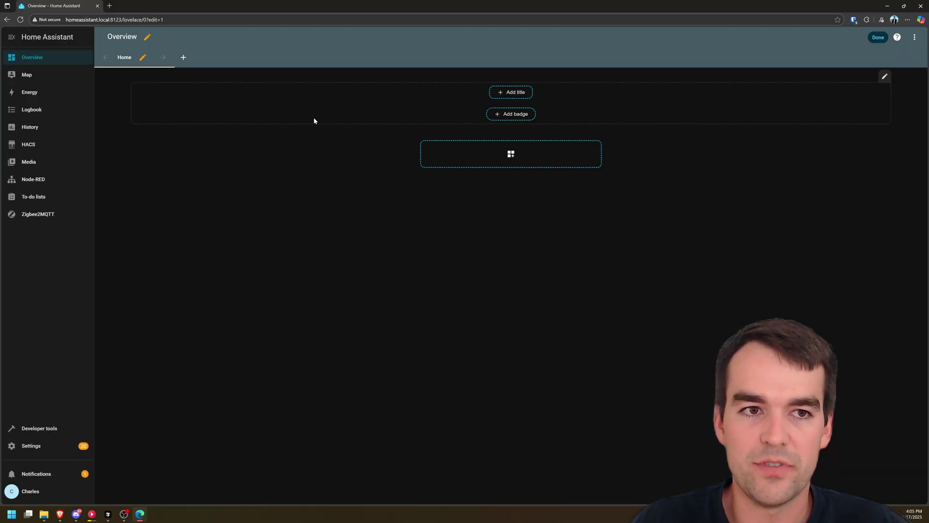
pyautogui.click(185, 58)
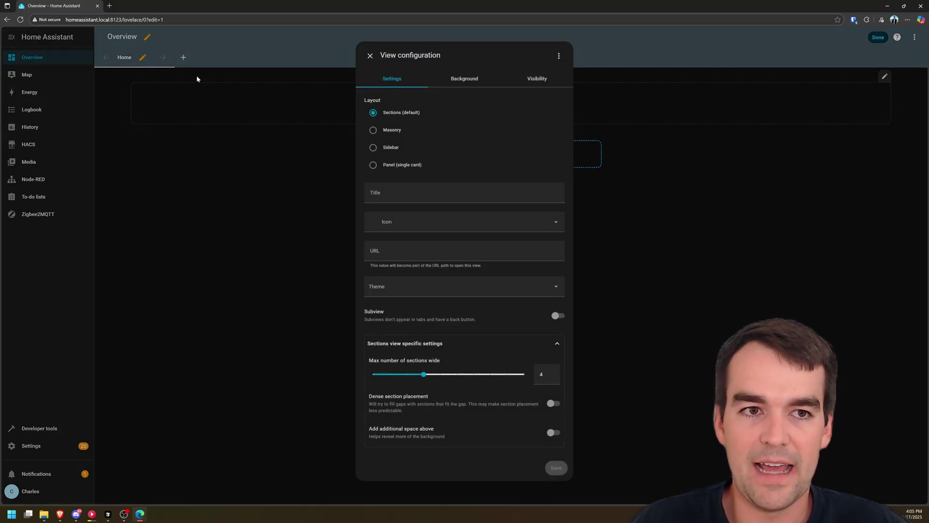
pyautogui.click(366, 55)
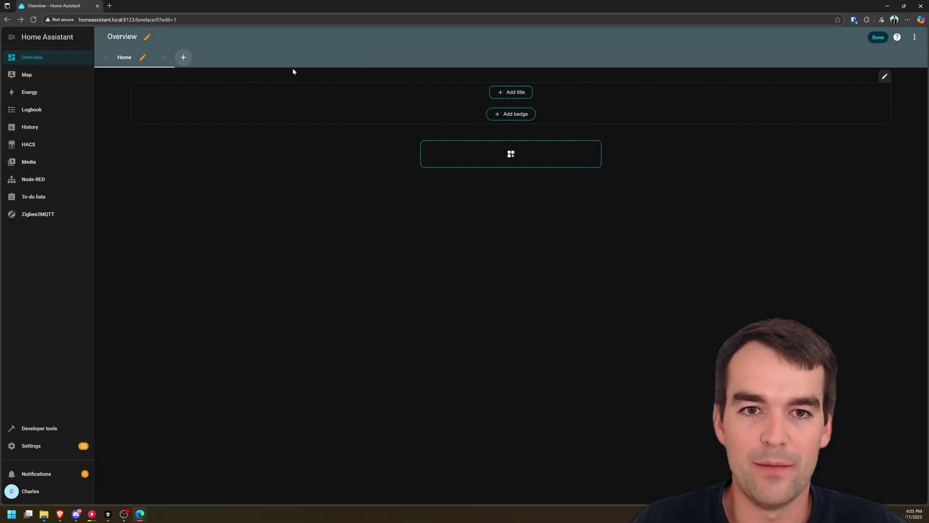
# Add a new section and change its heading text to 'Lights'.
pyautogui.click(512, 154)
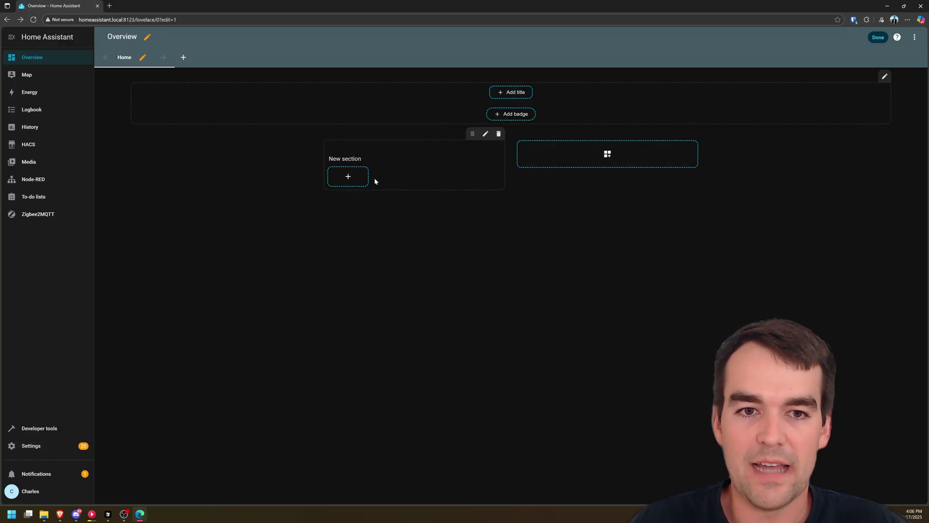
pyautogui.click(352, 160)
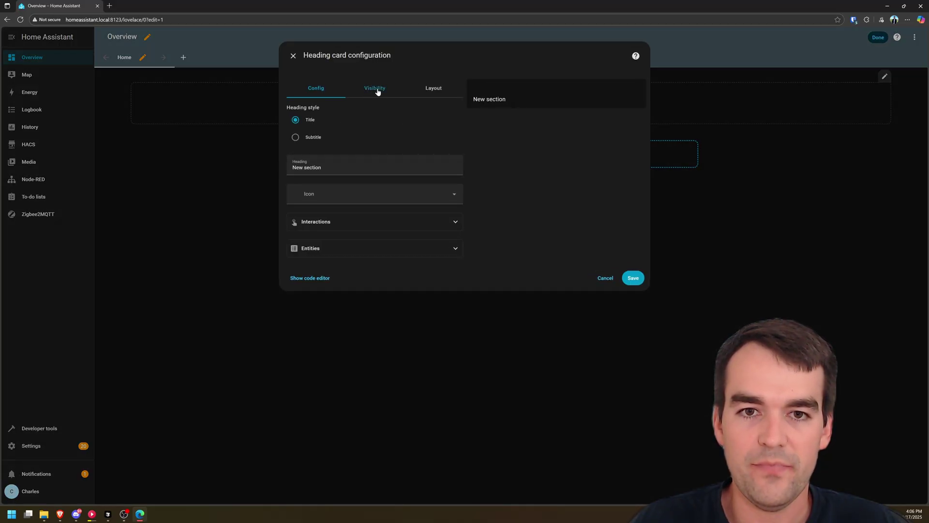
pyautogui.doubleClick(387, 169)
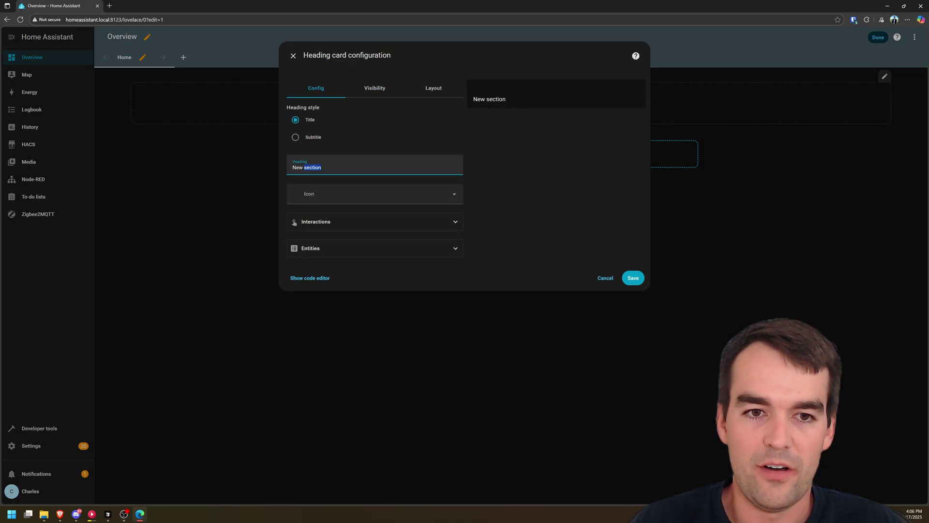
pyautogui.hotkey('ctrl', 'a')
pyautogui.press('BackSpace')
pyautogui.write('Lights')
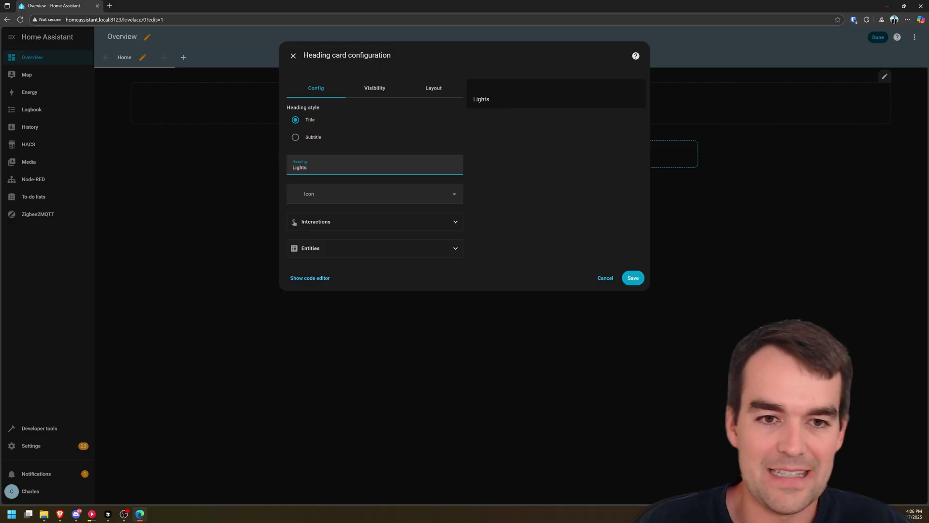
# Add Bar_Lights, Bathroom_Lights and Bedroom_Lights as entities on the card.
pyautogui.click(321, 249)
pyautogui.click(317, 272)
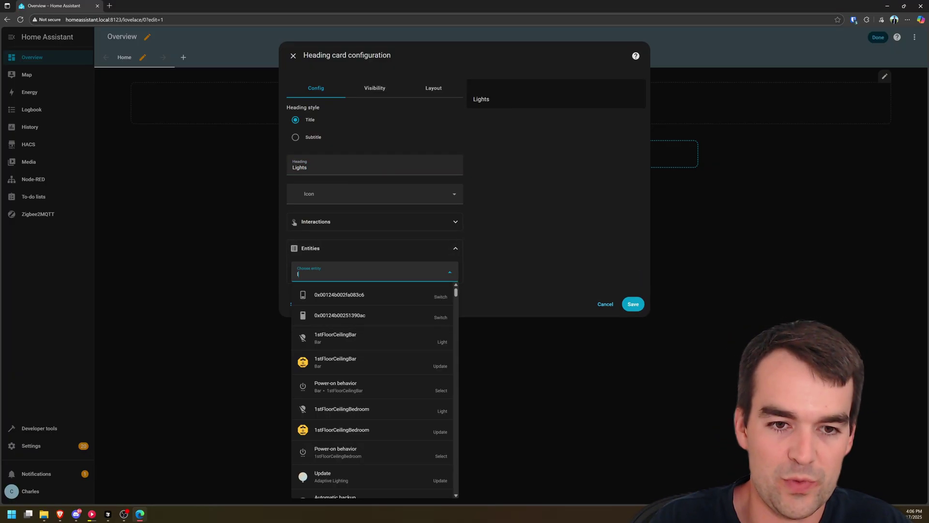
pyautogui.write('light.')
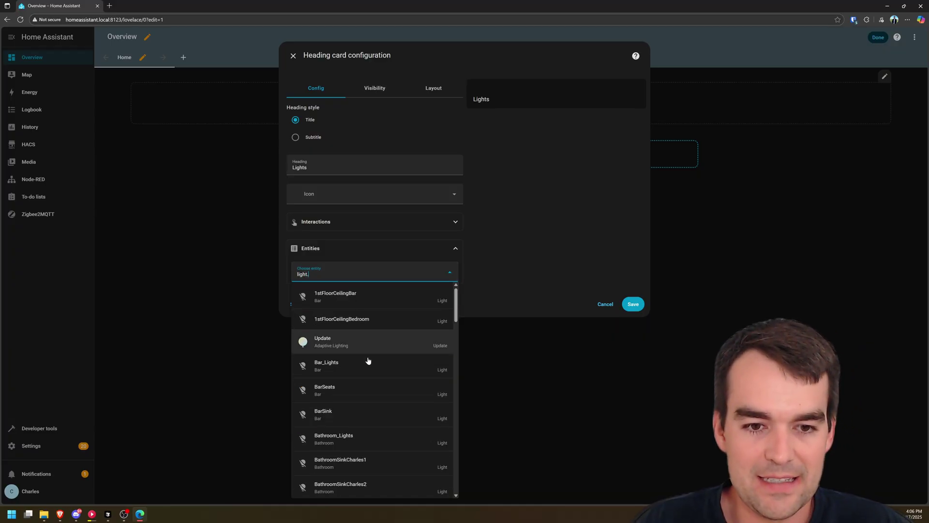
pyautogui.click(366, 368)
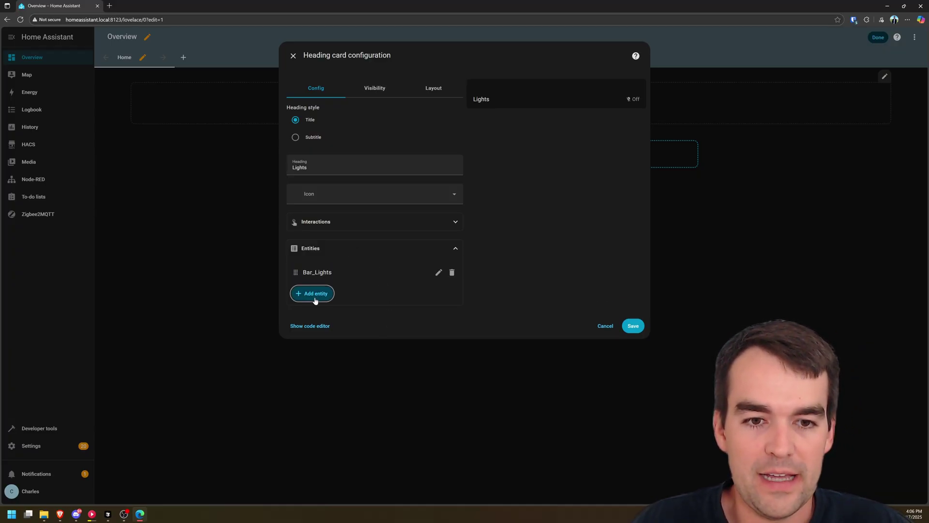
pyautogui.press('Return')
pyautogui.click(373, 438)
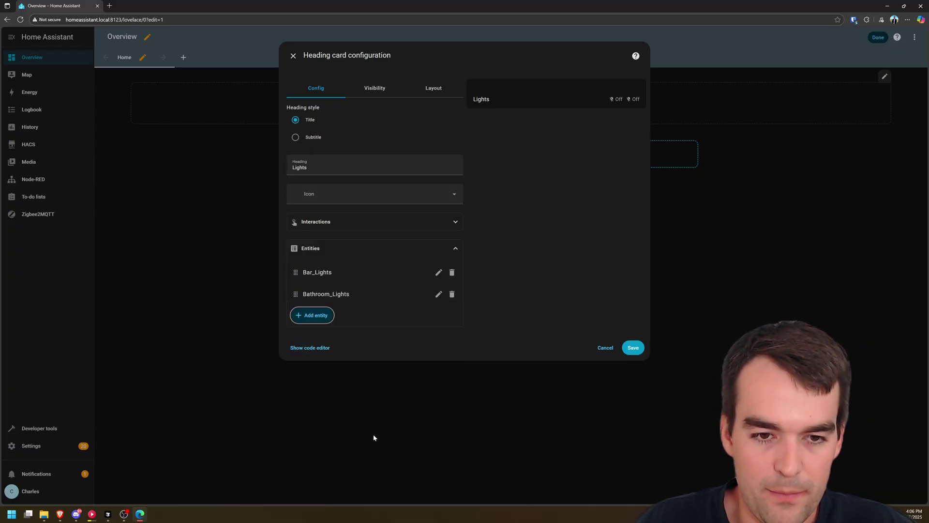
pyautogui.click(320, 314)
pyautogui.click(354, 337)
# Add Dining_Room_Lights and OfficeLightGroup to the card, then dismiss the entity picker.
pyautogui.click(321, 339)
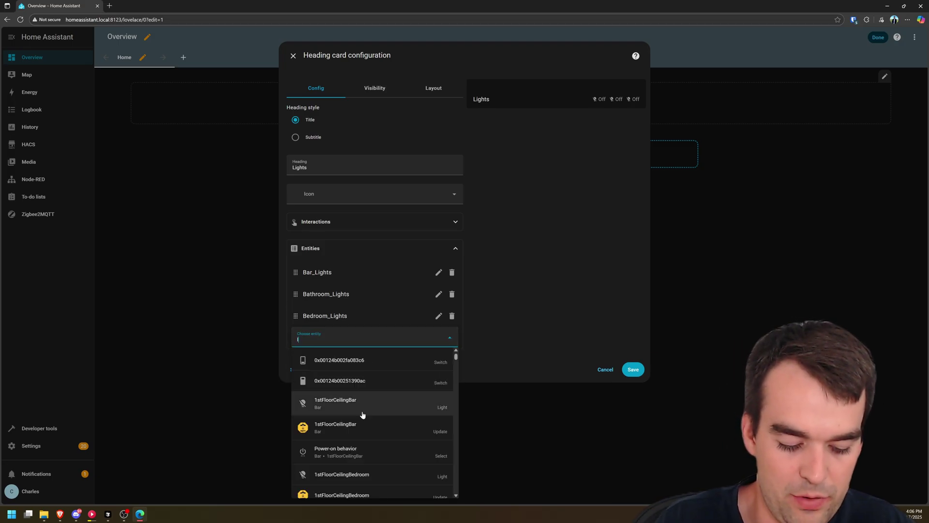
pyautogui.click(379, 444)
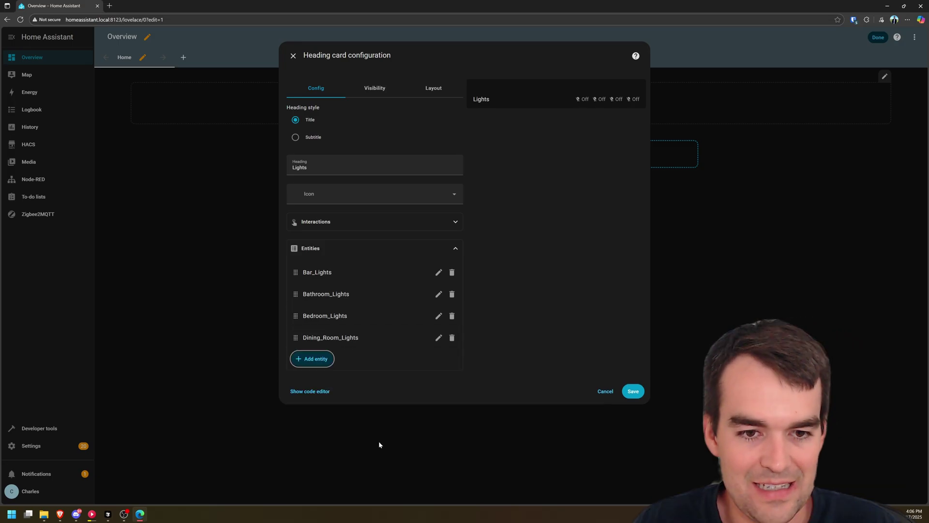
pyautogui.click(312, 359)
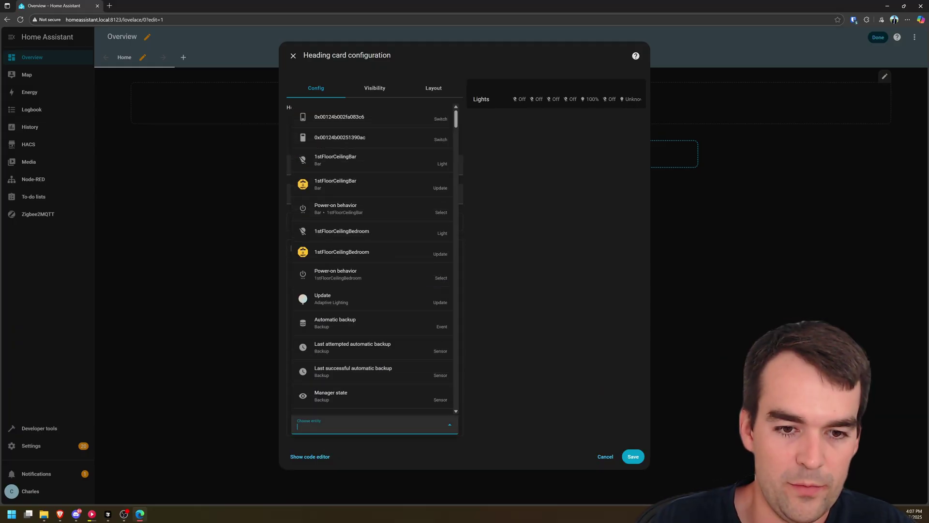
pyautogui.click(341, 430)
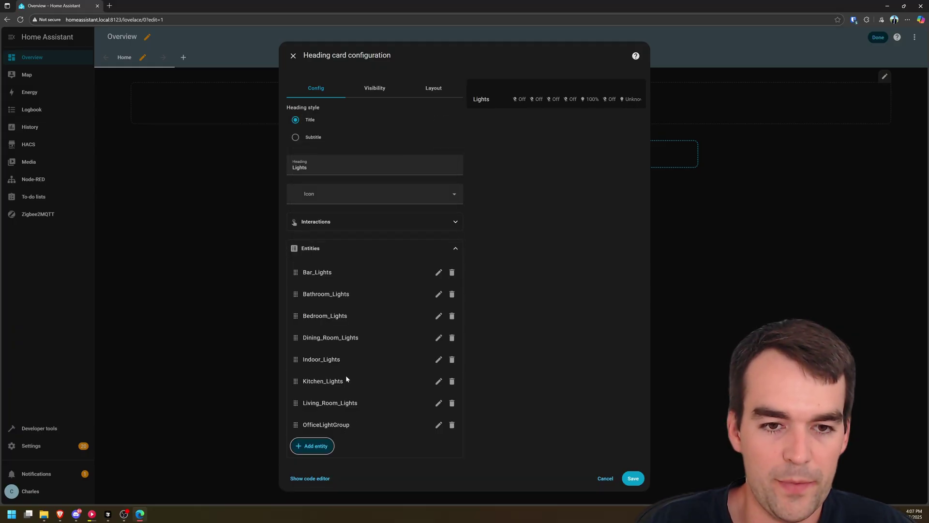
pyautogui.click(317, 451)
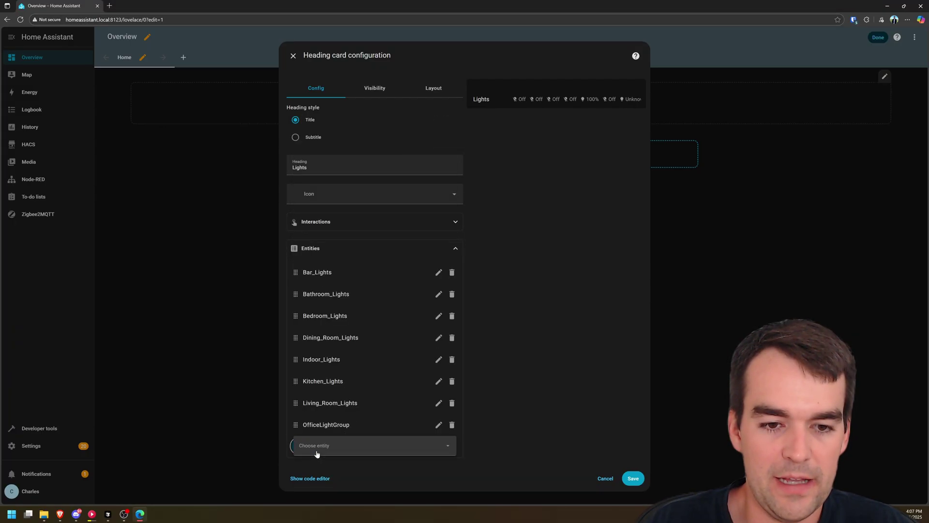
pyautogui.click(521, 339)
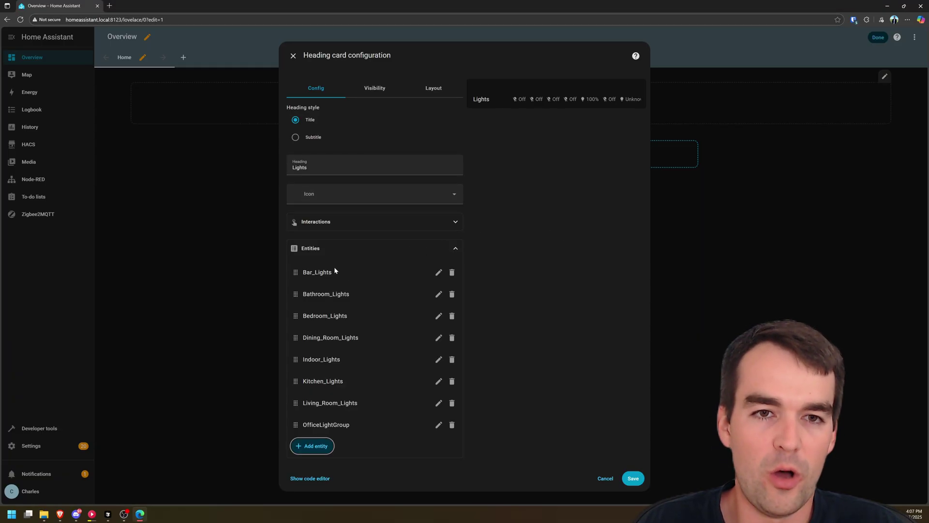
# Review the card's Visibility and Layout settings, then return to its main settings.
pyautogui.click(384, 92)
pyautogui.click(433, 88)
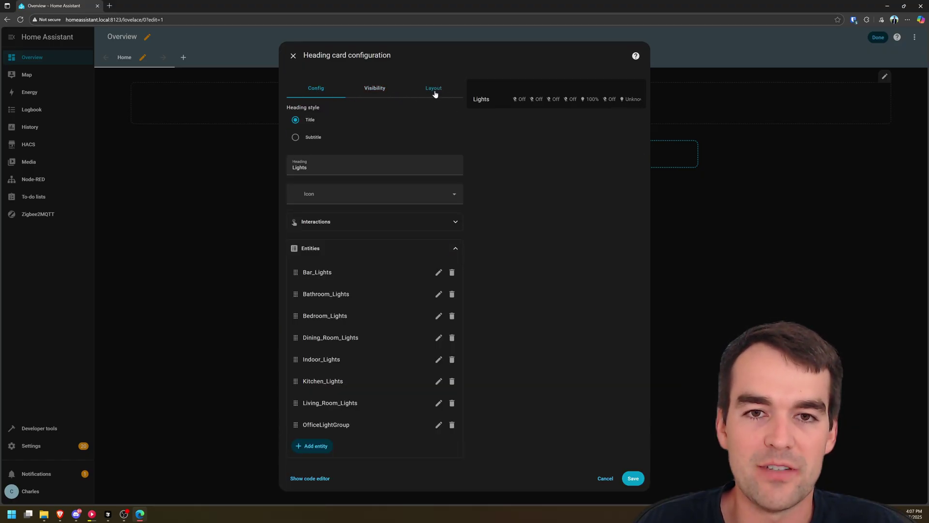
pyautogui.click(316, 89)
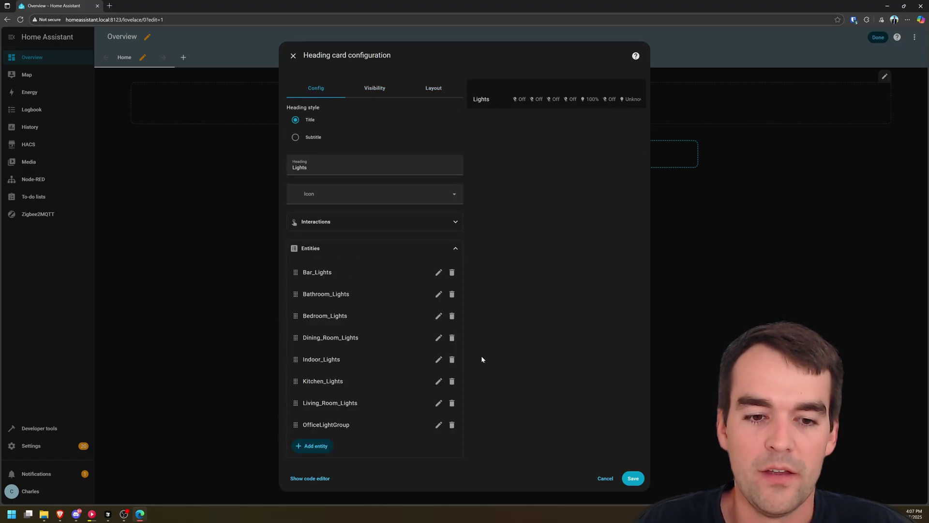
# In the card's YAML, change the type from heading to entities and select the badges key.
pyautogui.click(321, 478)
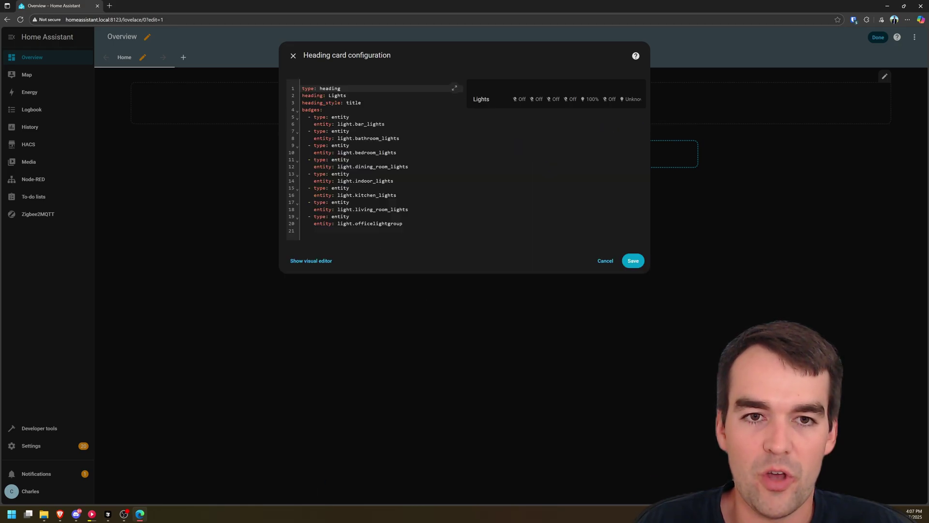
pyautogui.doubleClick(330, 89)
pyautogui.write('entities')
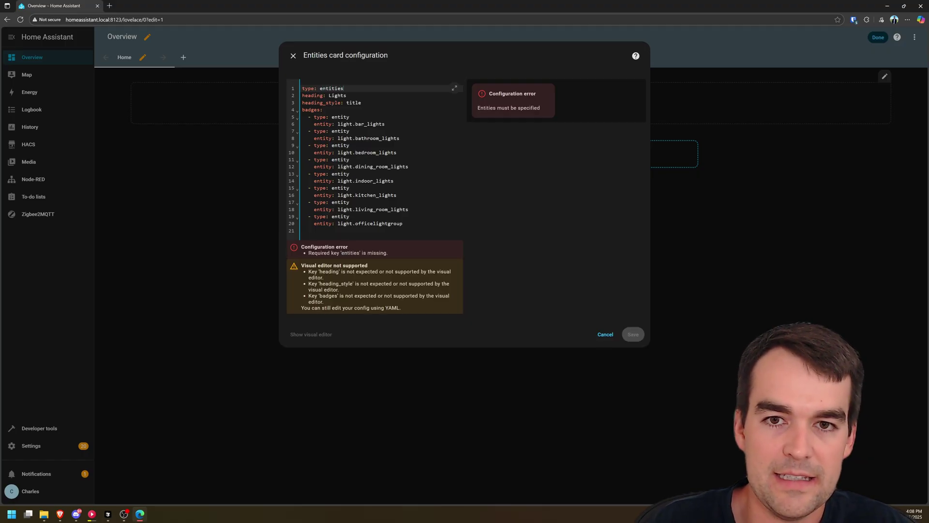
pyautogui.moveTo(302, 110); pyautogui.dragTo(322, 110)
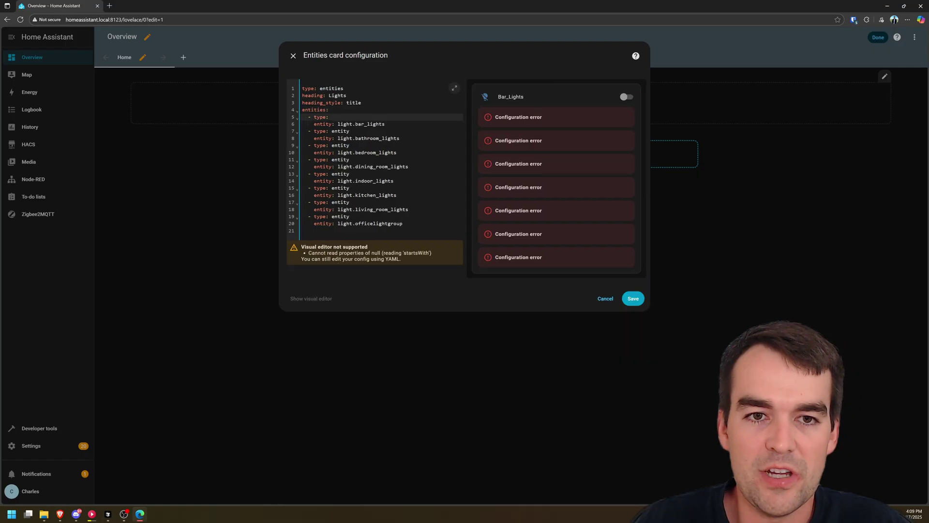
# Make Bar, Bathroom, Bedroom and Dining Room light rows custom:slider-entity-row.
pyautogui.write('custom:slider-entity-row')
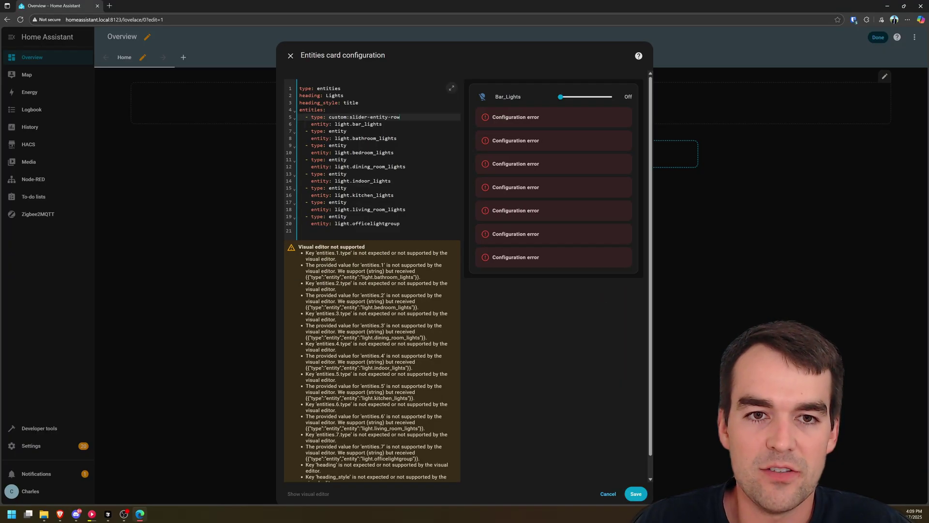
pyautogui.press('Down')
pyautogui.press('Down')
pyautogui.hotkey('ctrl', 'shift', 'Left')
pyautogui.write('custom:slider-entity-row')
pyautogui.press('Down')
pyautogui.press('Down')
pyautogui.hotkey('ctrl', 'shift', 'Left')
pyautogui.write('custom:slider-entity-row')
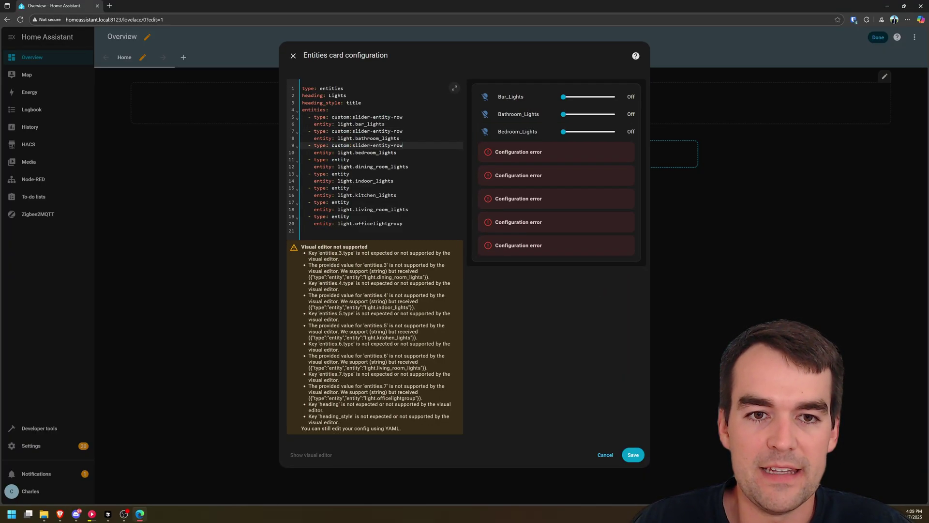
pyautogui.press('Down')
pyautogui.press('Down')
pyautogui.hotkey('ctrl', 'shift', 'Left')
pyautogui.write('custom:slider-entity-row')
# Make Indoor, Kitchen, Living Room and OfficeLightGroup rows custom:slider-entity-row too.
pyautogui.press('Down')
pyautogui.press('Down')
pyautogui.hotkey('ctrl', 'shift', 'Left')
pyautogui.write('custom:slider-entity-row')
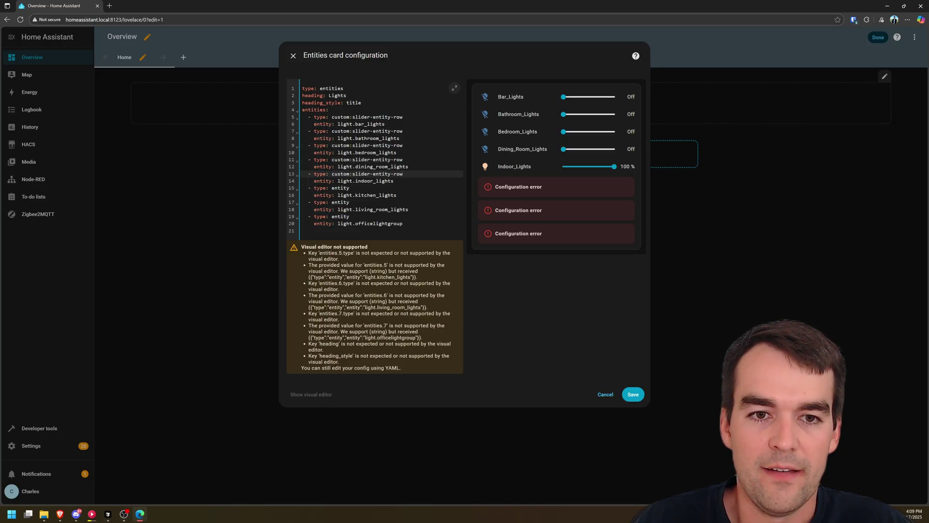
pyautogui.press('Down')
pyautogui.press('Down')
pyautogui.hotkey('ctrl', 'shift', 'Left')
pyautogui.write('custom:slider-entity-row')
pyautogui.press('Down')
pyautogui.press('Down')
pyautogui.hotkey('ctrl', 'shift', 'Left')
pyautogui.write('custom:slider-entity-row')
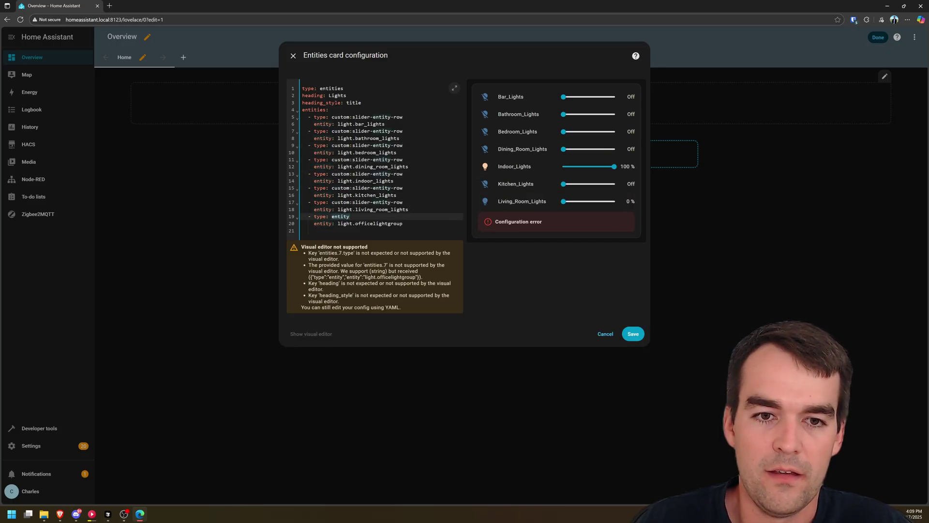
pyautogui.press('Down')
pyautogui.press('Down')
pyautogui.hotkey('ctrl', 'shift', 'Left')
pyautogui.write('custom:slider-entity-row')
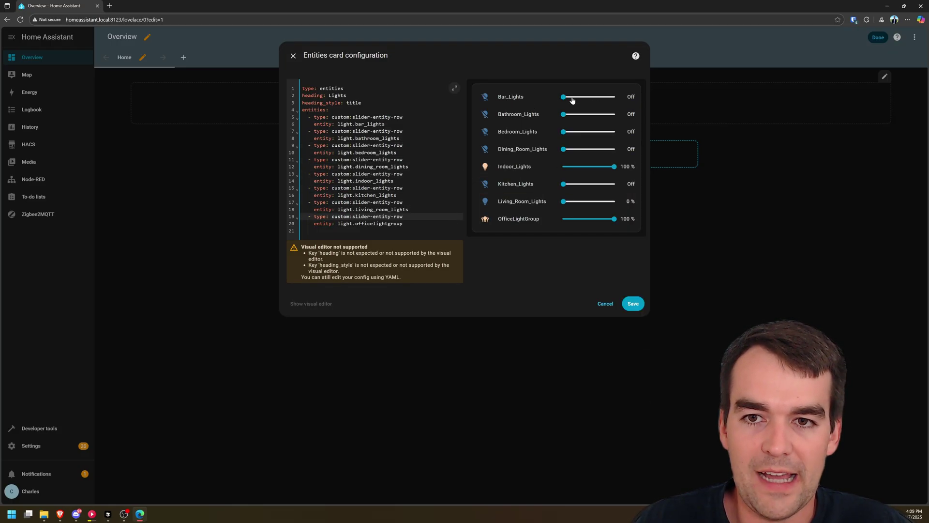
# Add 'name: Bar Lights' under the Bar_Lights entity and copy that line.
pyautogui.click(387, 123)
pyautogui.press('Return')
pyautogui.write('name:')
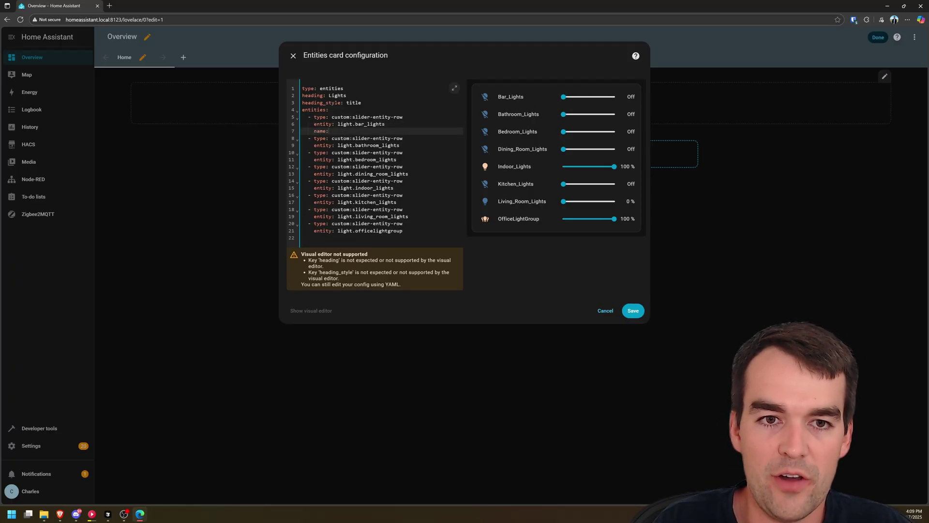
pyautogui.write(' Bar Lights')
pyautogui.hotkey('ctrl', 'shift', 'Left')
pyautogui.hotkey('ctrl', 'shift', 'Left')
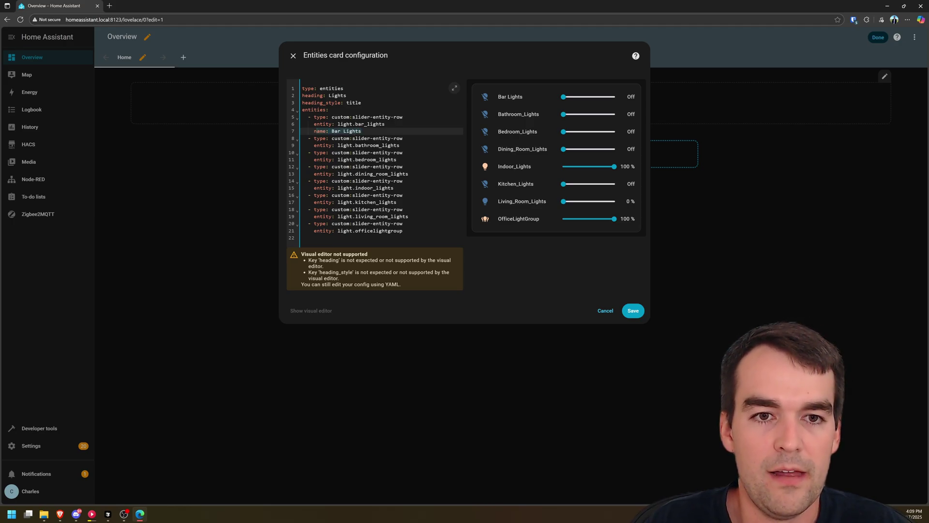
pyautogui.hotkey('ctrl', 'c')
# Add name lines for Bathroom Lights, Bedroom Lights and Dining Room Lights.
pyautogui.press('Down')
pyautogui.press('Down')
pyautogui.press('End')
pyautogui.press('Return')
pyautogui.hotkey('ctrl', 'v')
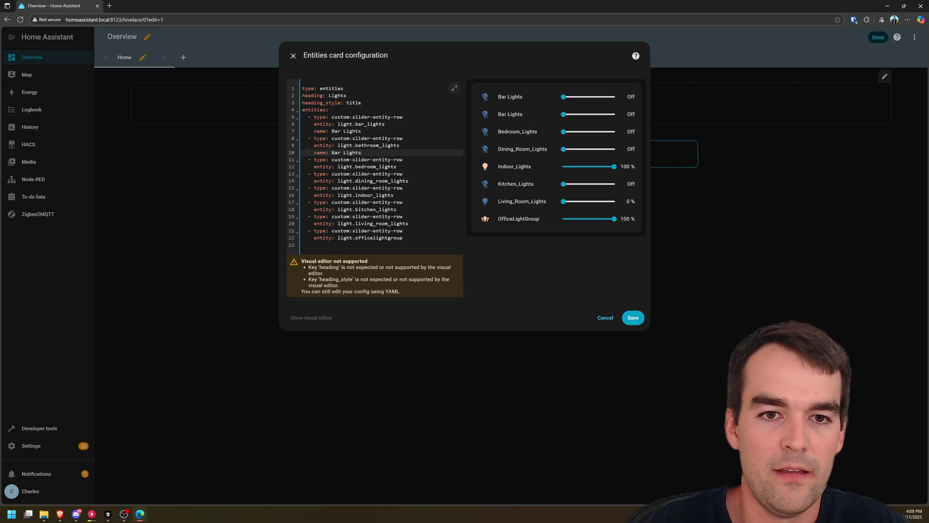
pyautogui.press('Down')
pyautogui.press('Down')
pyautogui.press('End')
pyautogui.press('Return')
pyautogui.hotkey('ctrl', 'v')
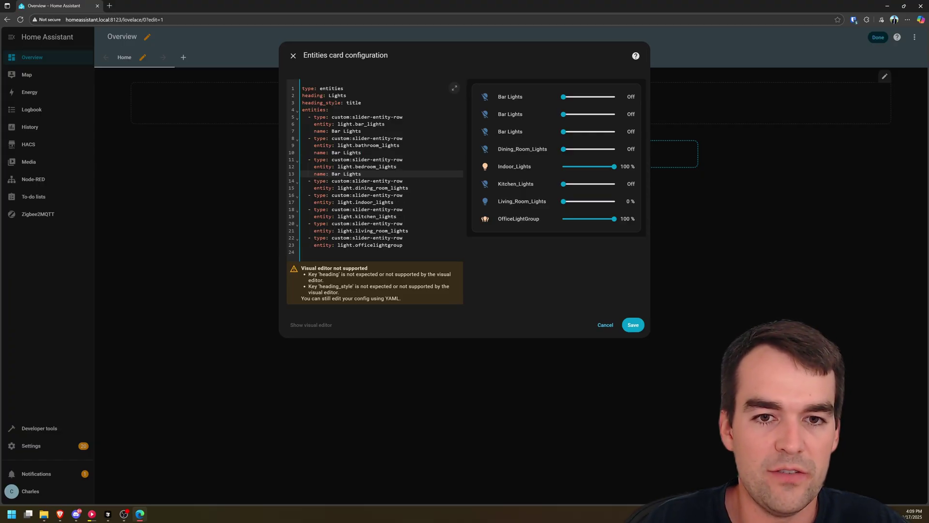
pyautogui.press('Down')
pyautogui.press('Down')
pyautogui.press('End')
pyautogui.press('Return')
pyautogui.hotkey('ctrl', 'v')
pyautogui.hotkey('ctrl', 'shift', 'Left')
pyautogui.hotkey('ctrl', 'shift', 'Left')
pyautogui.write('Dining Room LightsBedroom LightsBathroom Lights')
# Add name lines 'Indoor Lights' and 'Kitchen Lights' under their entities.
pyautogui.click(393, 209)
pyautogui.press('Return')
pyautogui.hotkey('ctrl', 'v')
pyautogui.hotkey('ctrl', 'shift', 'Left')
pyautogui.hotkey('ctrl', 'shift', 'Left')
pyautogui.write('Indoor Lights')
pyautogui.press('Down')
pyautogui.press('Down')
pyautogui.press('End')
pyautogui.press('Return')
pyautogui.hotkey('ctrl', 'v')
pyautogui.hotkey('ctrl', 'shift', 'Left')
pyautogui.hotkey('ctrl', 'shift', 'Left')
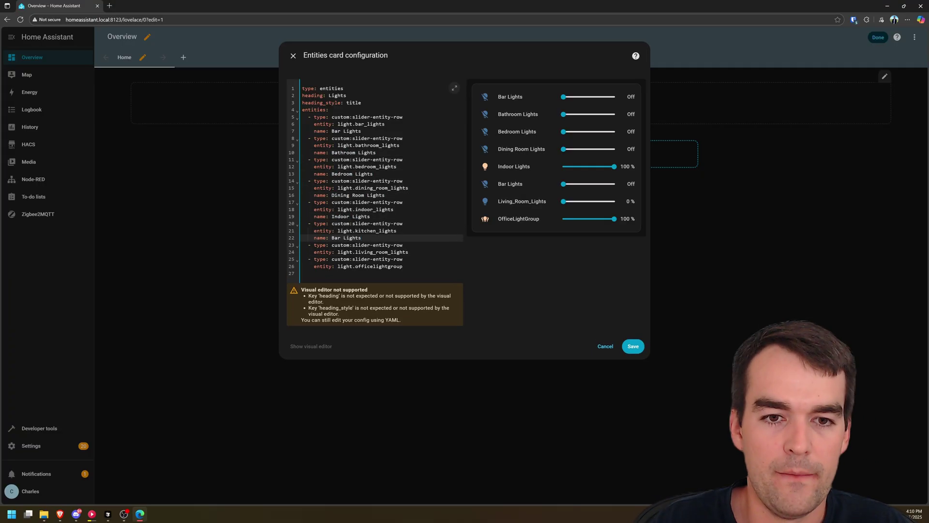
pyautogui.write('Kitchen Lights')
# Add name lines 'Living Room Lights' and 'Office Lights' under their entities.
pyautogui.press('Down')
pyautogui.press('Down')
pyautogui.press('End')
pyautogui.press('Return')
pyautogui.hotkey('ctrl', 'v')
pyautogui.write('Living Room Lights')
pyautogui.press('Down')
pyautogui.press('Down')
pyautogui.press('End')
pyautogui.press('Return')
pyautogui.hotkey('ctrl', 'v')
pyautogui.hotkey('ctrl', 'shift', 'Left')
pyautogui.hotkey('ctrl', 'shift', 'Left')
pyautogui.write('Office Lights')
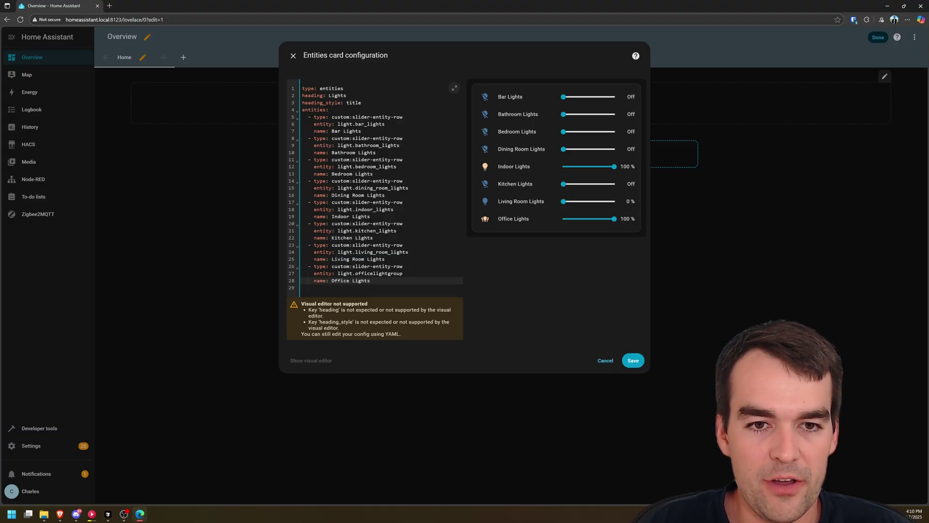
# Delete the Indoor Lights entry lines from the YAML.
pyautogui.click(297, 216)
pyautogui.hotkey('shift', 'Up')
pyautogui.hotkey('shift', 'Up')
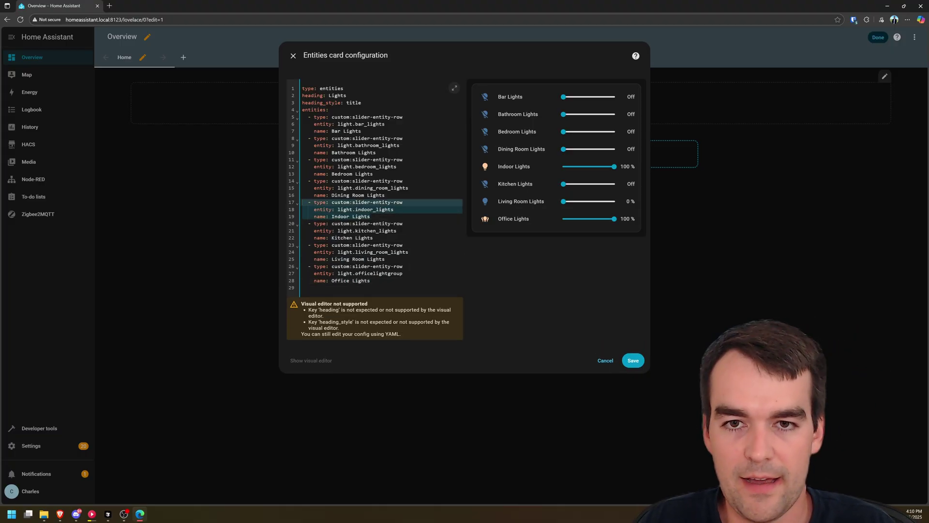
pyautogui.press('BackSpace')
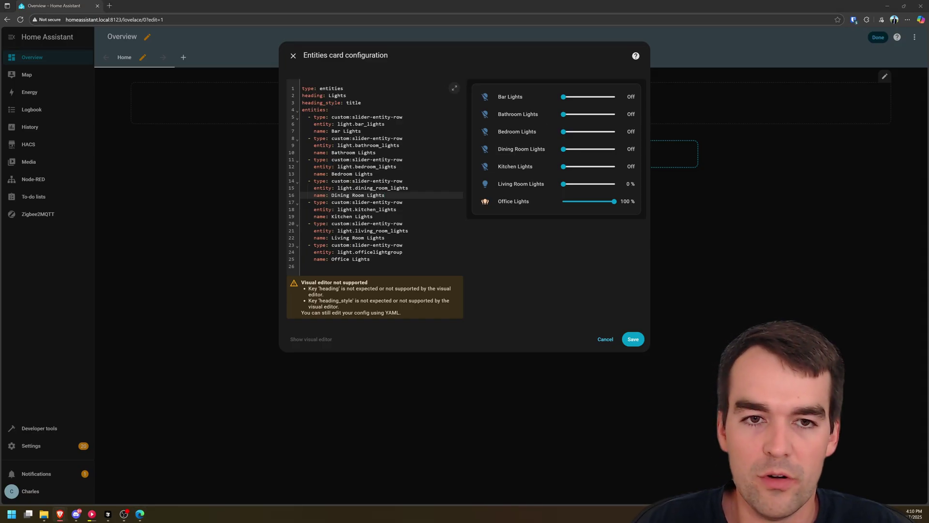
# Add 'secondary_info: brightness' and 'toggle: true' to the Bar, Bathroom, Bedroom and Dining Room rows.
pyautogui.click(361, 131)
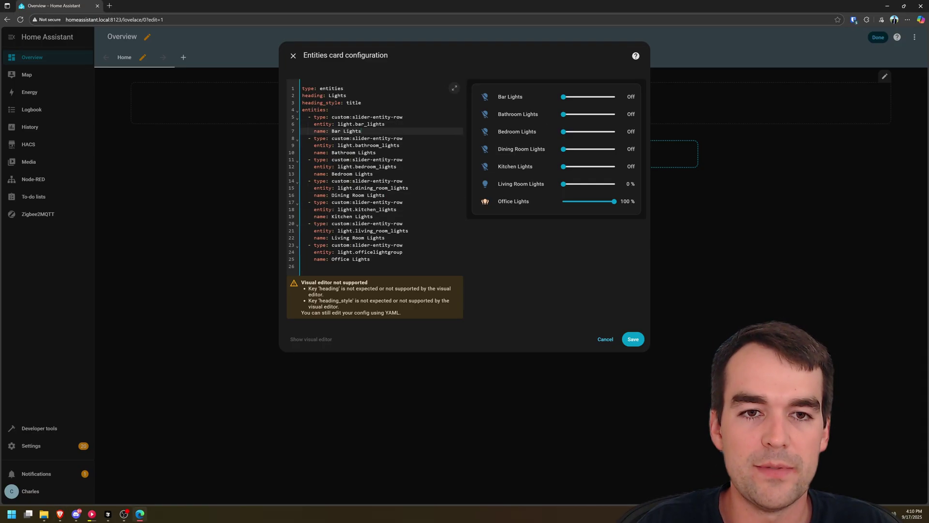
pyautogui.press('Return')
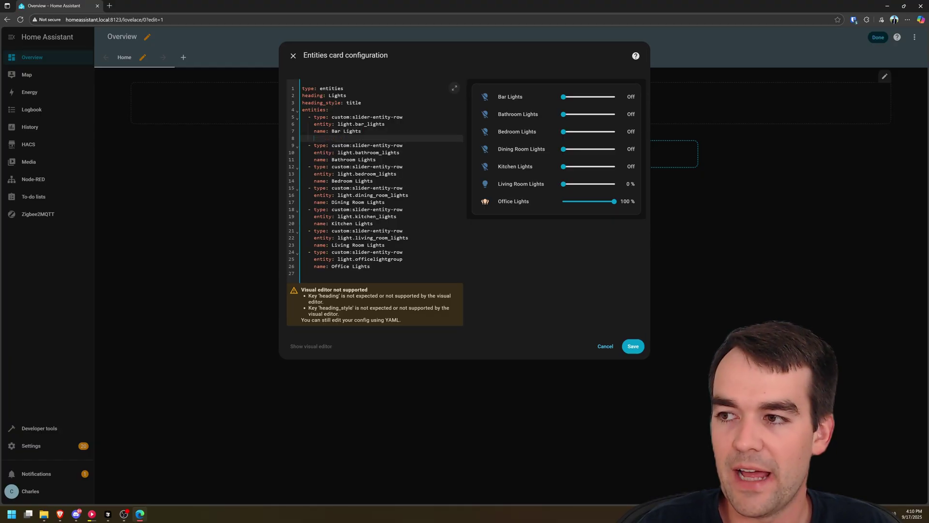
pyautogui.hotkey('ctrl', 'v')
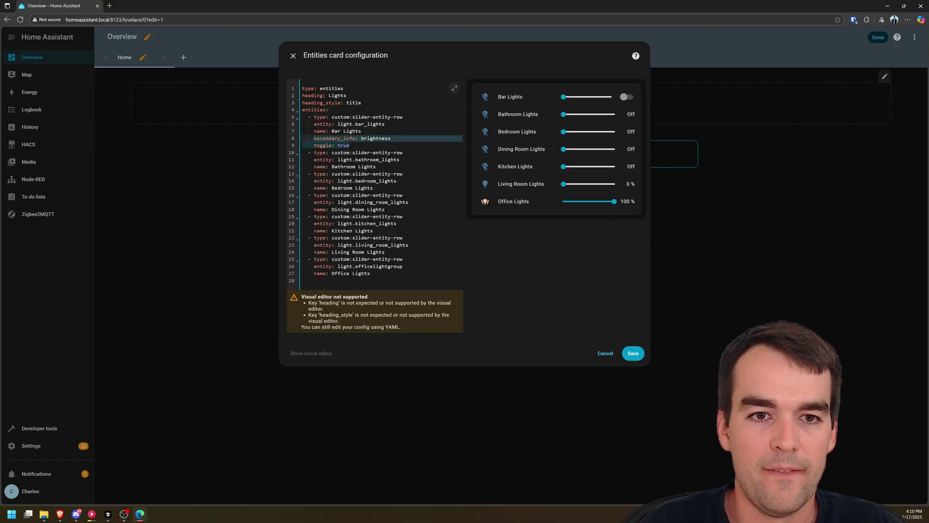
pyautogui.press('Down')
pyautogui.press('Down')
pyautogui.press('Down')
pyautogui.press('End')
pyautogui.press('Return')
pyautogui.hotkey('ctrl', 'v')
pyautogui.press('Down')
pyautogui.press('Down')
pyautogui.press('Down')
pyautogui.press('End')
pyautogui.press('Return')
pyautogui.hotkey('ctrl', 'v')
pyautogui.press('Down')
pyautogui.press('Down')
pyautogui.press('Down')
pyautogui.press('End')
pyautogui.press('Return')
pyautogui.hotkey('ctrl', 'v')
# Add the same brightness info and toggle lines to the Kitchen, Living Room and Office rows.
pyautogui.press('Down')
pyautogui.press('Down')
pyautogui.press('Down')
pyautogui.press('End')
pyautogui.press('Return')
pyautogui.hotkey('ctrl', 'v')
pyautogui.press('Down')
pyautogui.press('Down')
pyautogui.press('Down')
pyautogui.press('End')
pyautogui.press('Return')
pyautogui.hotkey('ctrl', 'v')
pyautogui.press('Down')
pyautogui.press('Down')
pyautogui.press('Down')
pyautogui.press('End')
pyautogui.press('Return')
pyautogui.hotkey('ctrl', 'v')
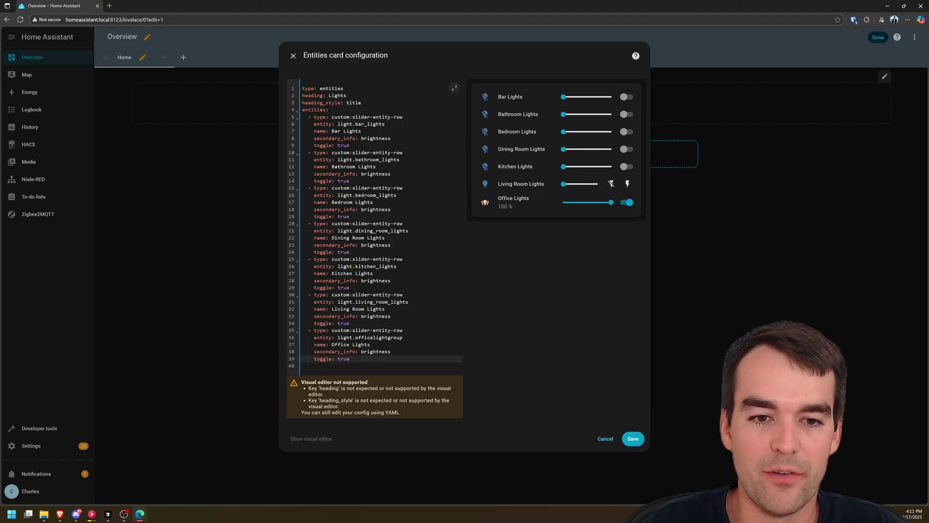
# Save the card, reopen it, delete the heading, heading_style and header_toggle lines, and save again.
pyautogui.click(633, 439)
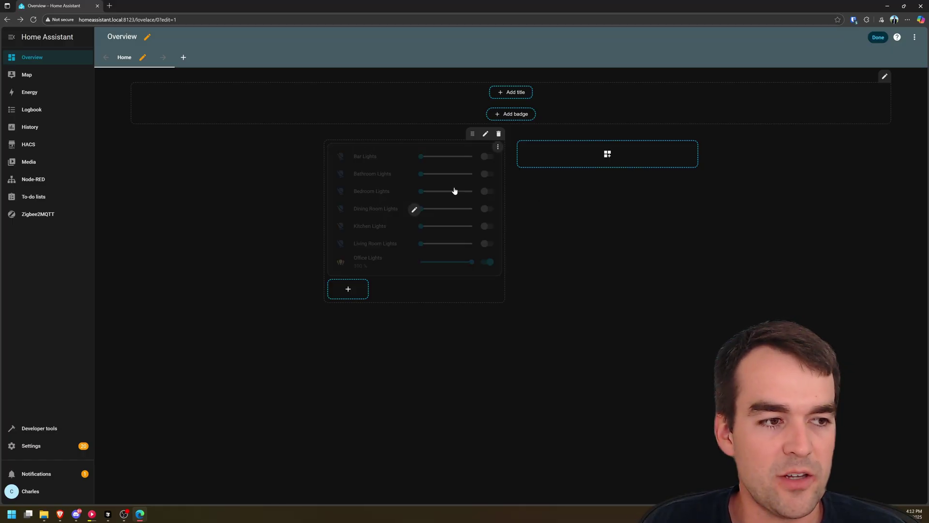
pyautogui.click(414, 211)
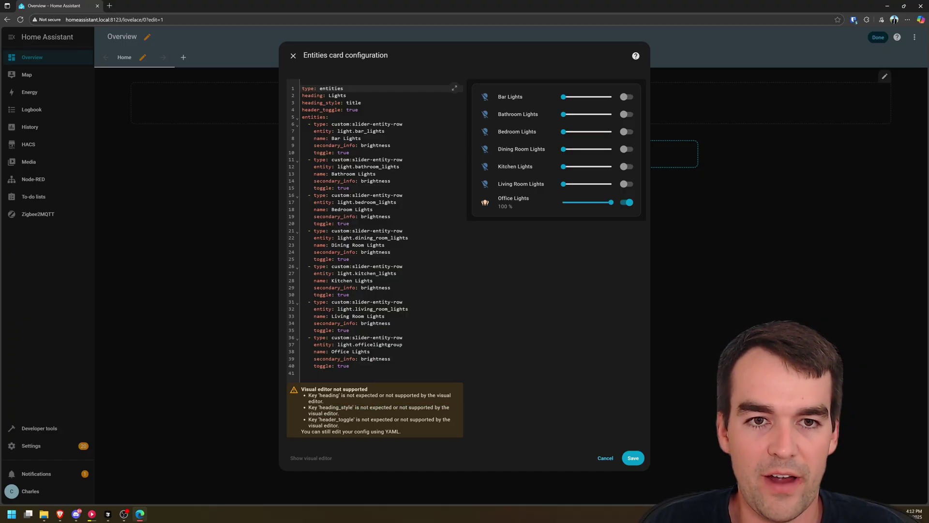
pyautogui.hotkey('shift', 'Down')
pyautogui.hotkey('shift', 'Down')
pyautogui.hotkey('shift', 'Down')
pyautogui.press('BackSpace')
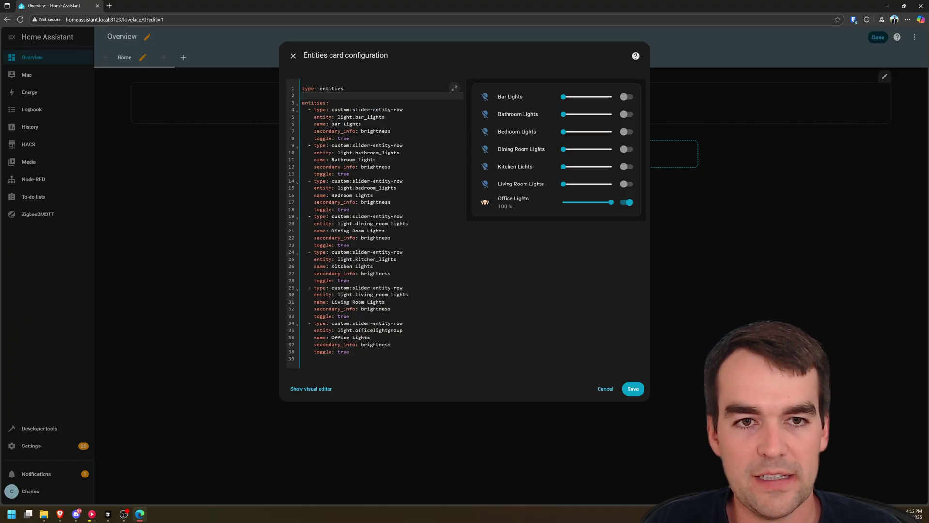
pyautogui.click(633, 388)
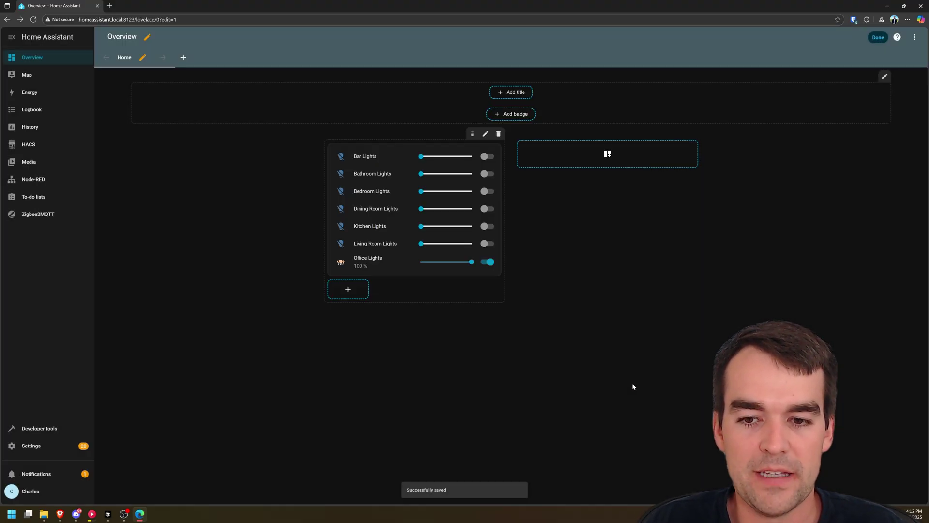
# Reopen the Lights card editor and enter 'Lights' as the card title.
pyautogui.click(412, 215)
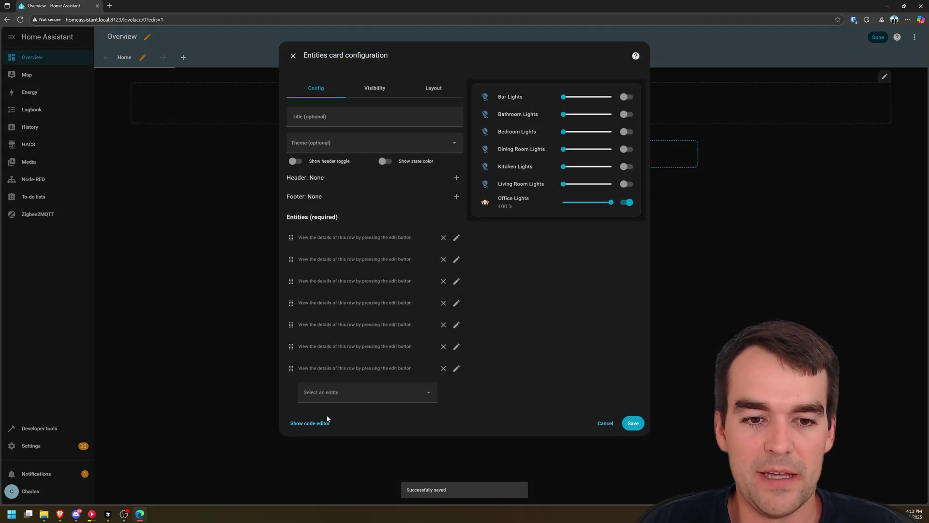
pyautogui.click(307, 119)
pyautogui.write('Ligh')
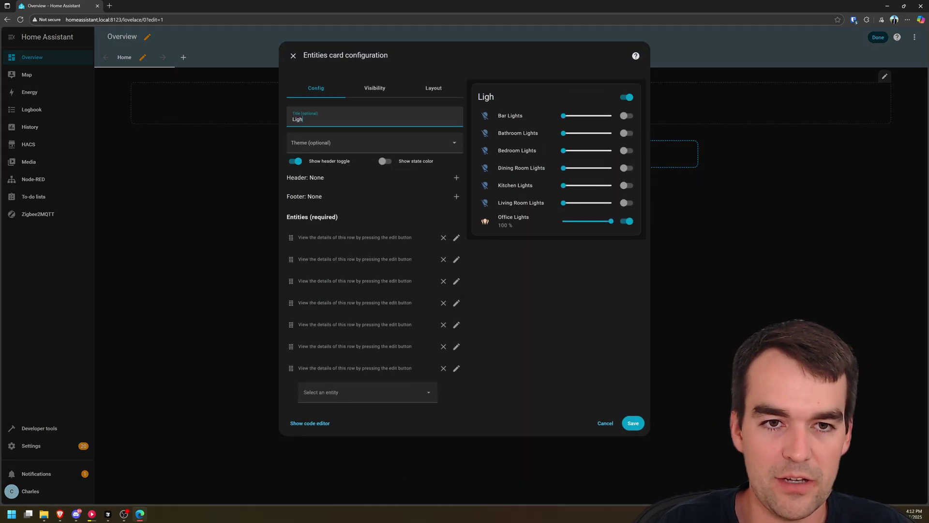
pyautogui.write('ts')
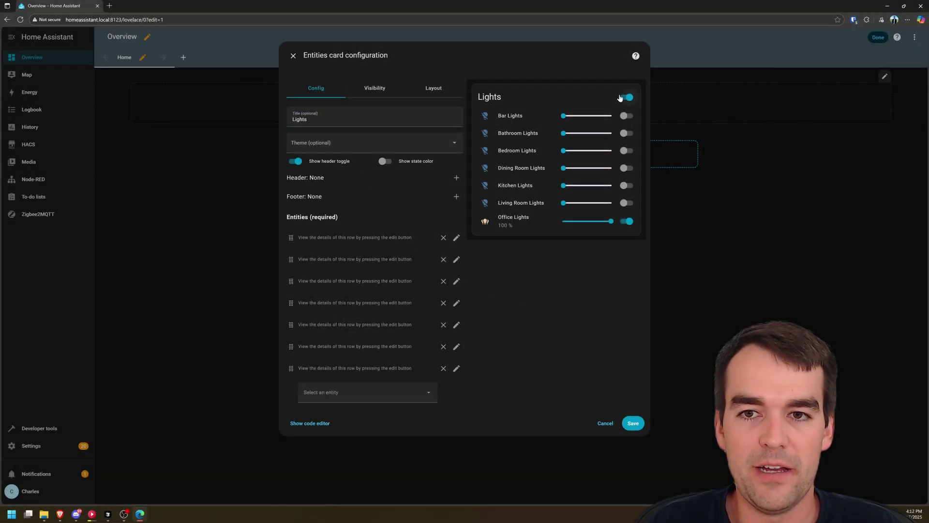
# Test the header toggle by switching all lights off and on three times, ending on.
pyautogui.click(624, 97)
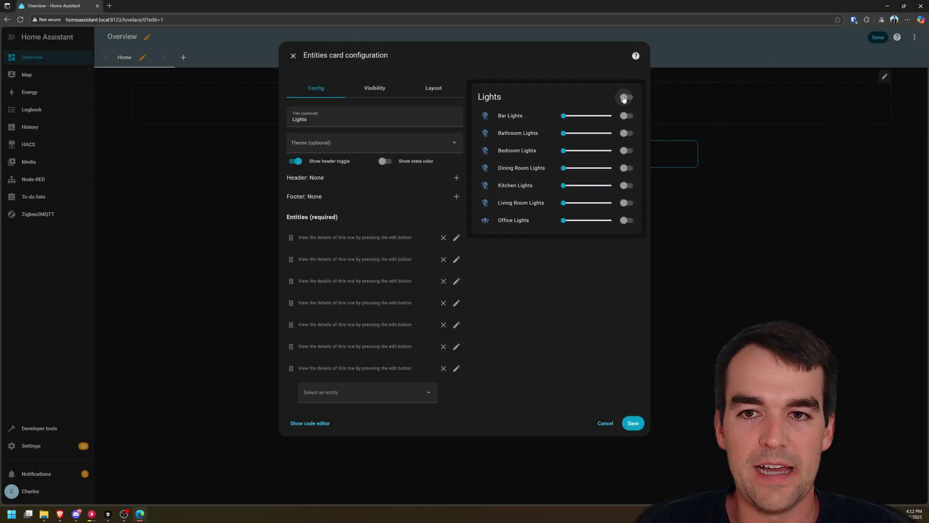
pyautogui.click(624, 97)
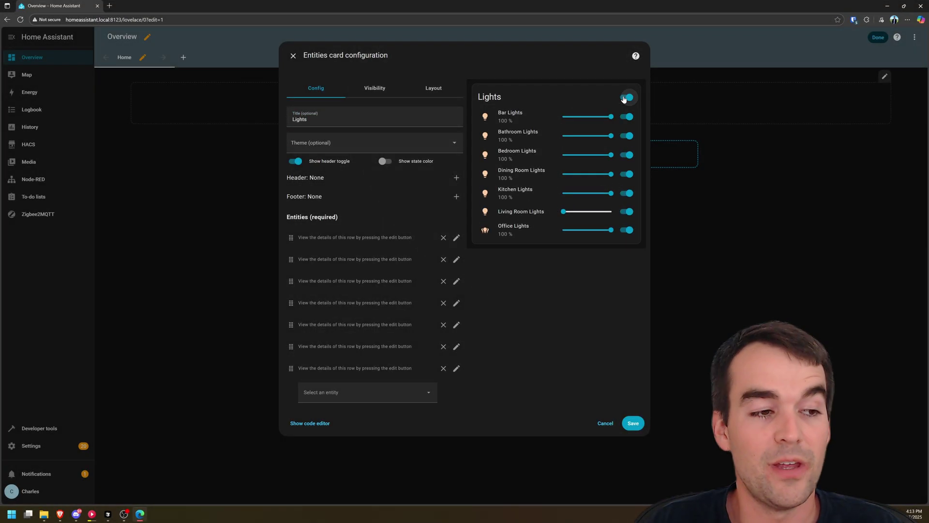
pyautogui.click(625, 98)
pyautogui.click(626, 98)
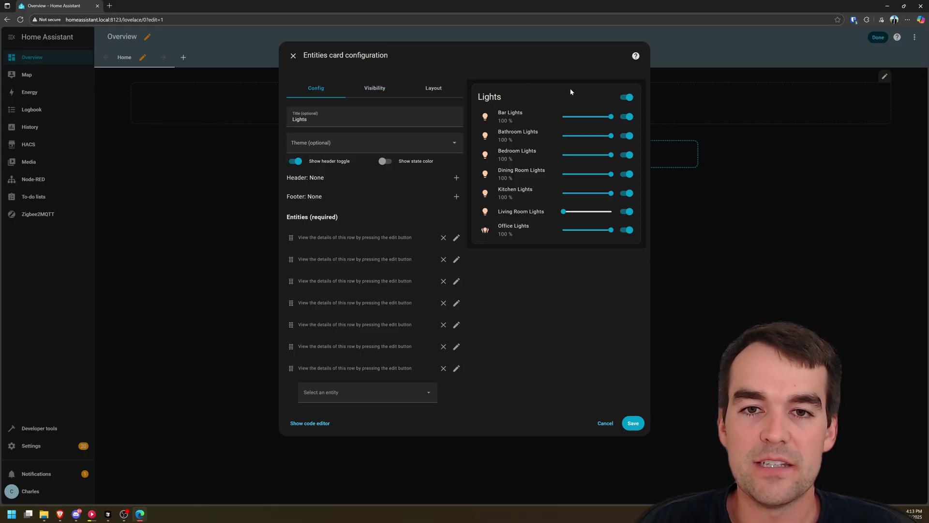
pyautogui.click(632, 99)
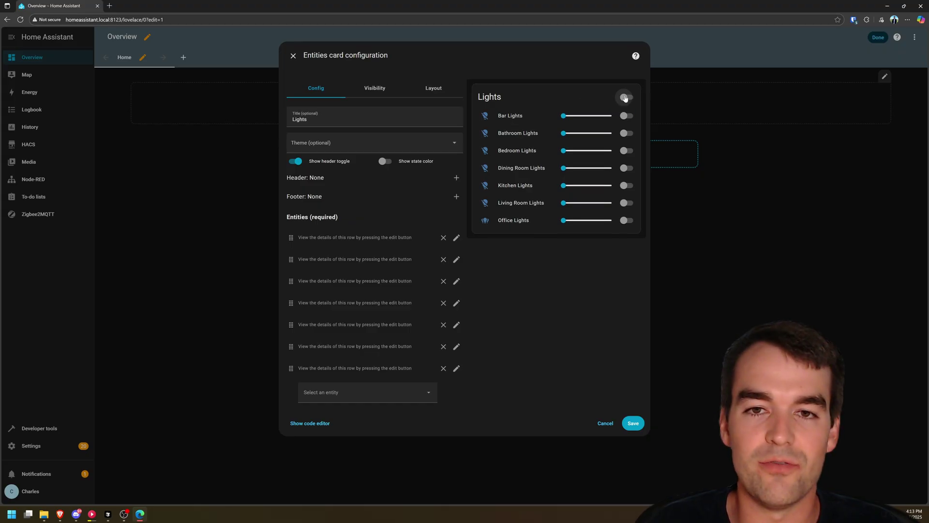
pyautogui.click(623, 98)
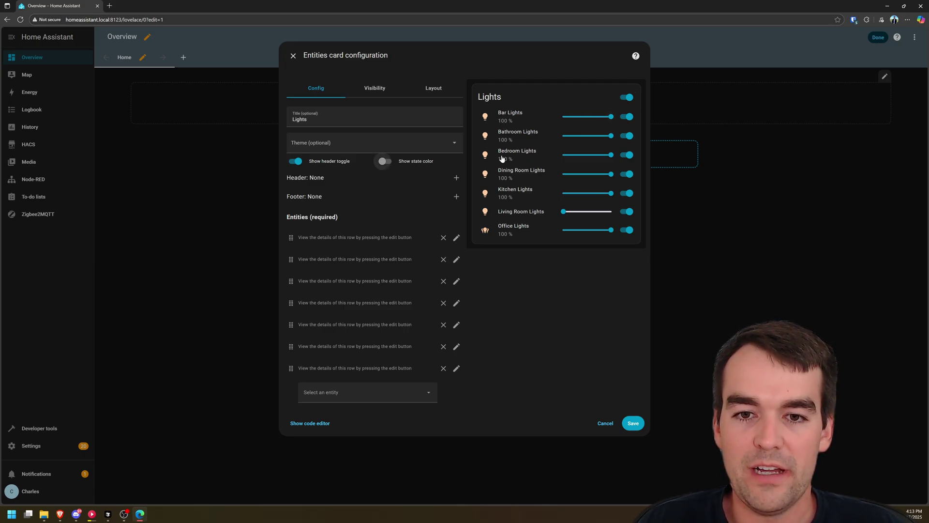
pyautogui.click(484, 231)
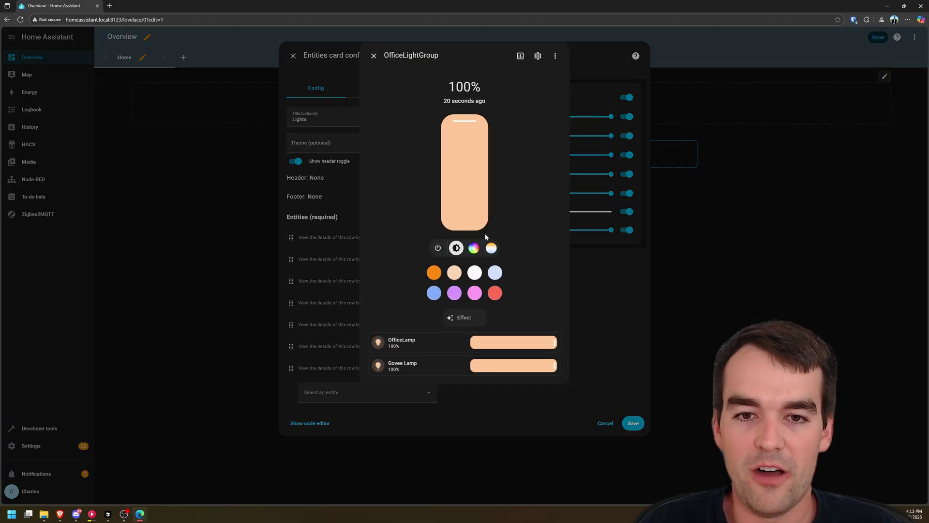
pyautogui.click(372, 54)
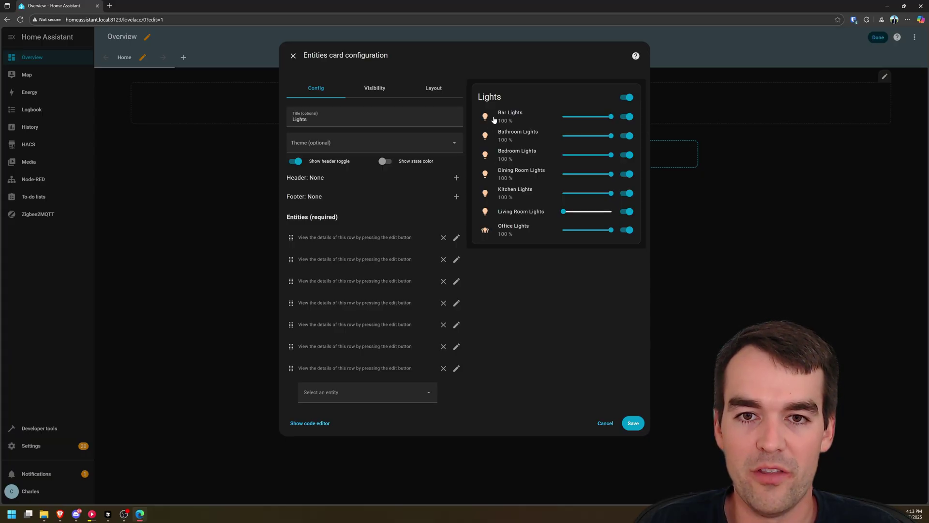
pyautogui.click(485, 213)
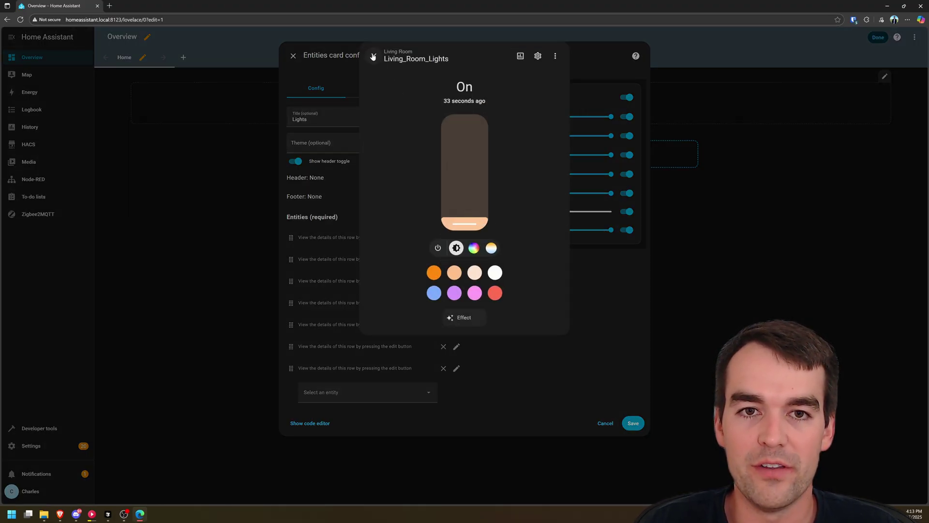
pyautogui.click(373, 57)
pyautogui.click(484, 232)
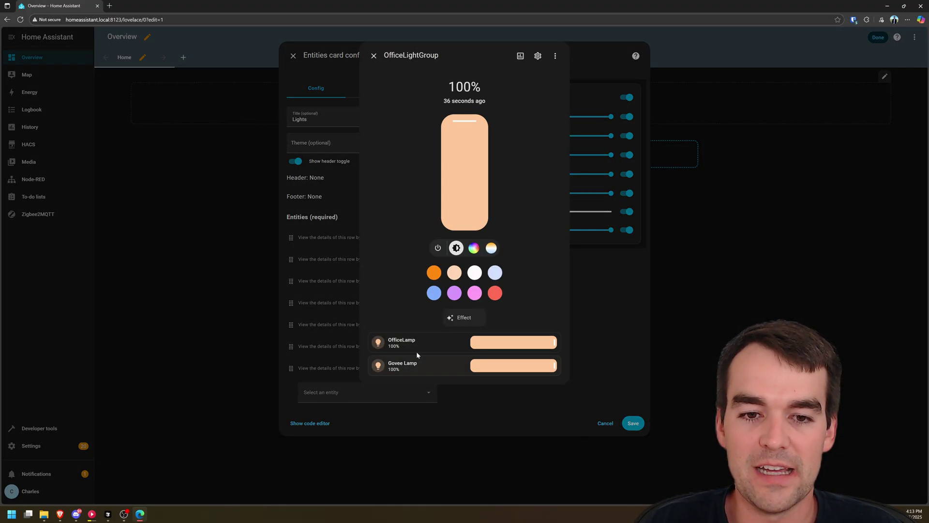
pyautogui.click(494, 344)
pyautogui.click(517, 366)
pyautogui.click(524, 343)
pyautogui.click(545, 366)
pyautogui.click(555, 366)
pyautogui.click(557, 343)
pyautogui.click(373, 56)
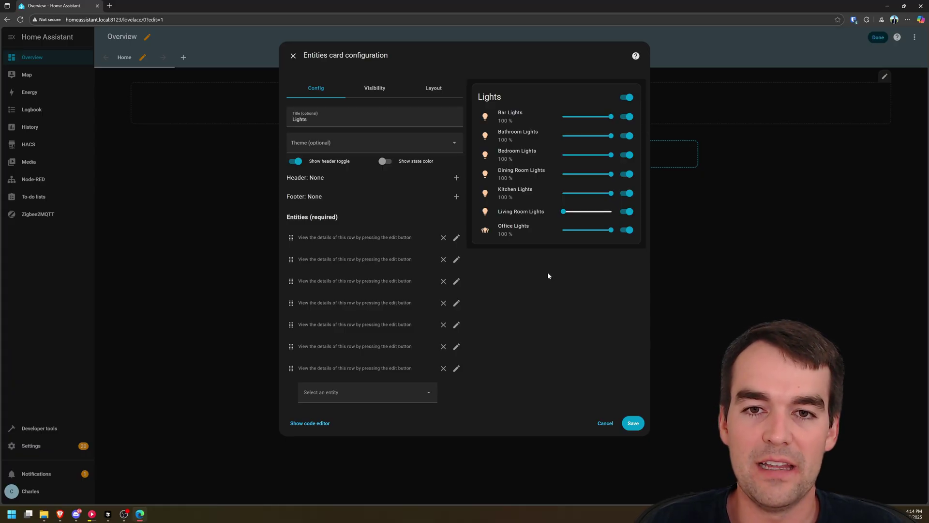
# Change the OfficeLightGroup entity icon to mdi:lightbulb in its settings and update it.
pyautogui.click(486, 231)
pyautogui.click(538, 55)
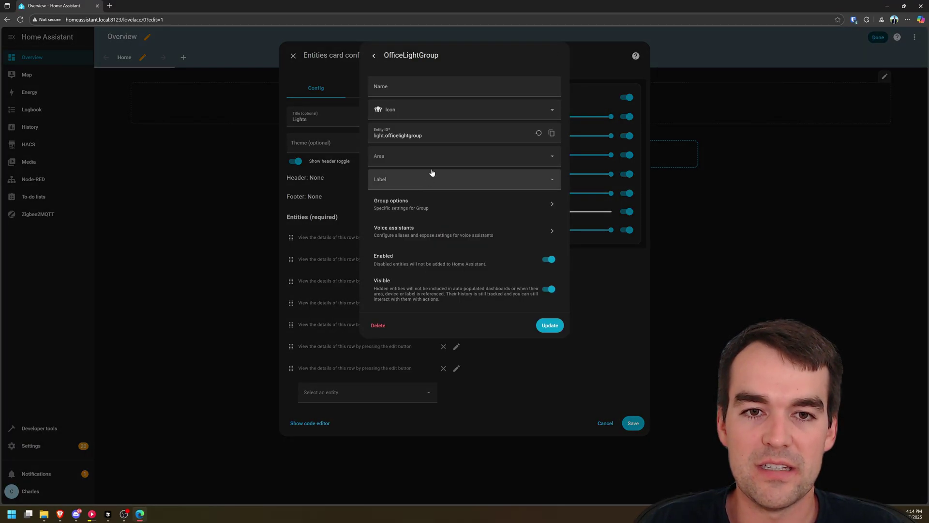
pyautogui.click(386, 112)
pyautogui.hotkey('ctrl', 'a')
pyautogui.write('light')
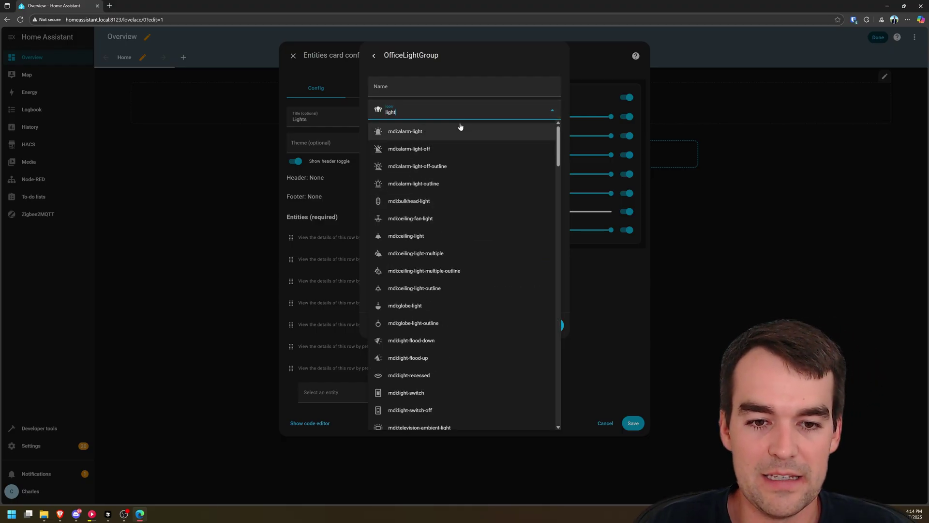
pyautogui.write('bulb')
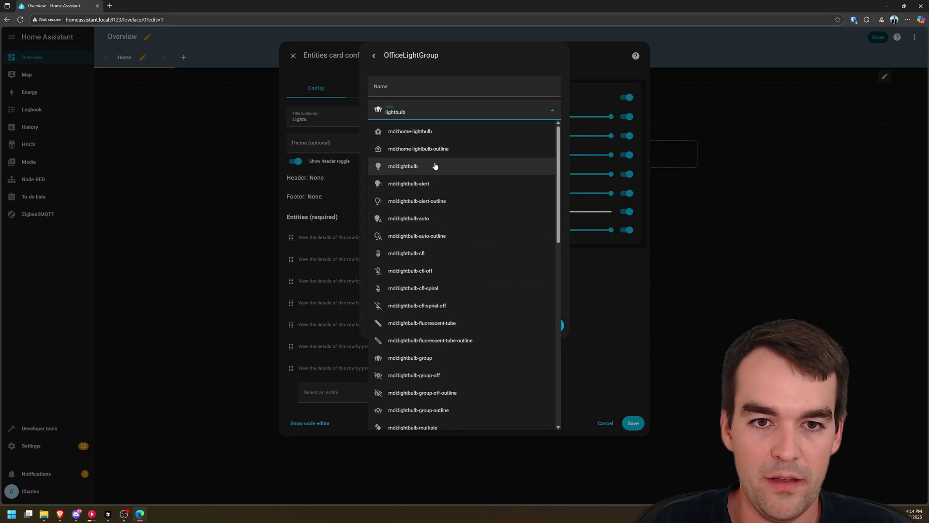
pyautogui.click(435, 166)
pyautogui.click(552, 325)
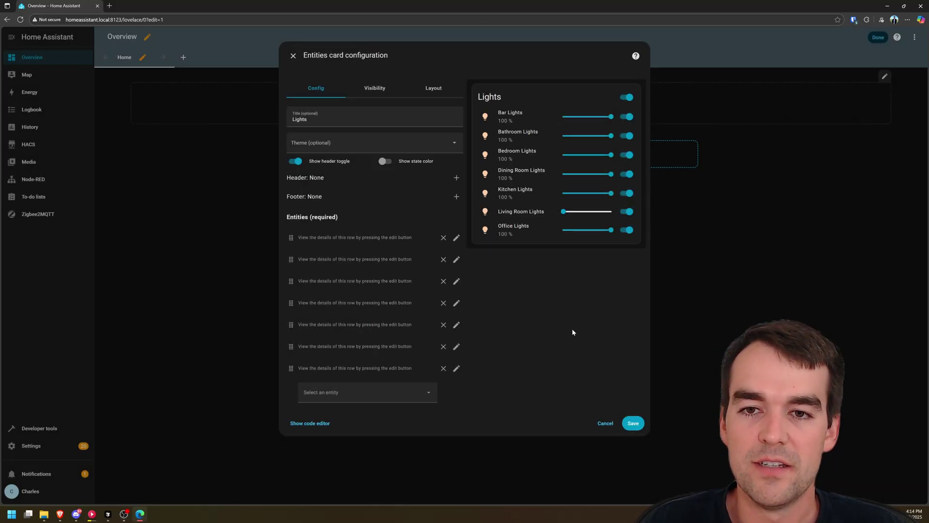
# Save the Lights Entities card configuration to the Overview dashboard.
pyautogui.click(632, 422)
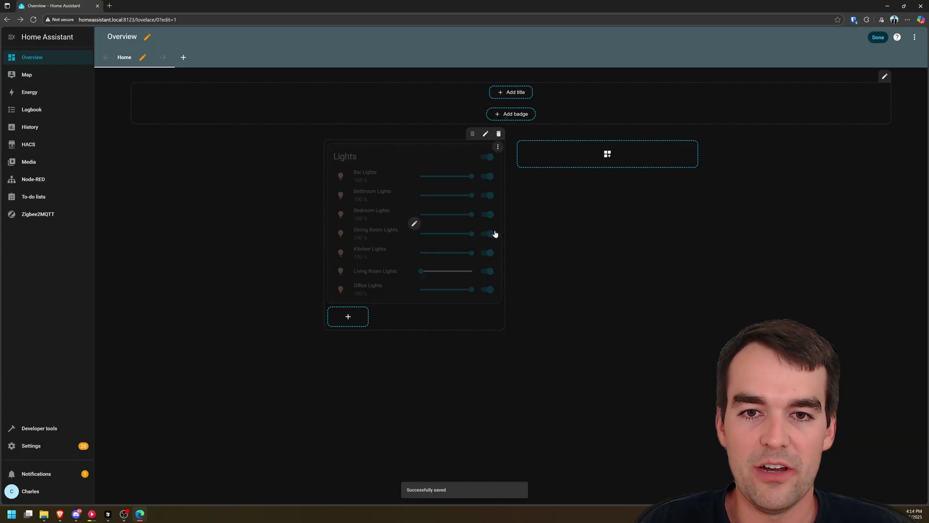